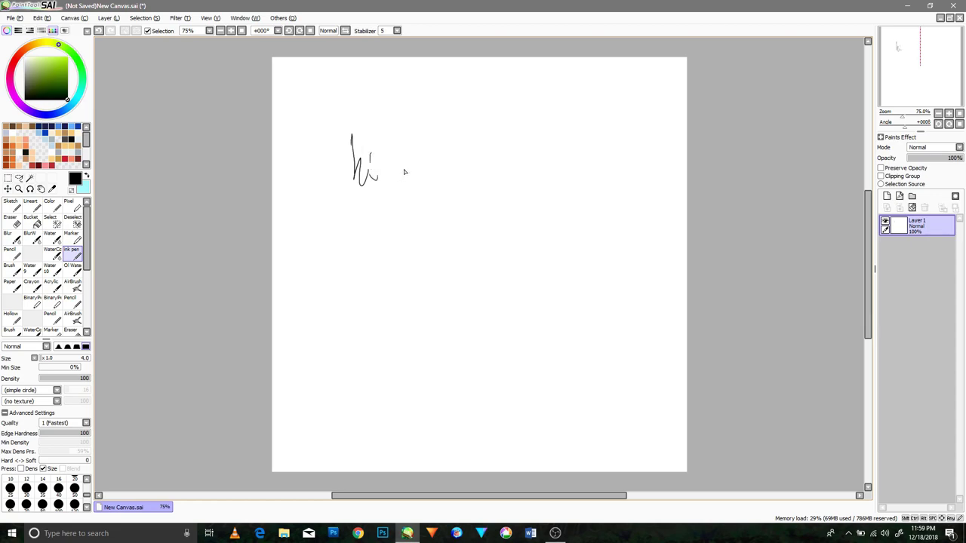
Handwrite "hi everyone let's" across the upper part of the canvas with the ink pen
{"action": "key", "text": "ctrl+z"}
{"action": "key", "text": "ctrl+z"}
{"action": "mouse_move", "coordinate": [436, 157]}
{"action": "left_mouse_down"}
{"action": "mouse_move", "coordinate": [448, 178]}
{"action": "mouse_move", "coordinate": [487, 173]}
{"action": "mouse_move", "coordinate": [498, 156]}
{"action": "left_mouse_up"}
{"action": "mouse_move", "coordinate": [501, 144]}
{"action": "left_mouse_down"}
{"action": "mouse_move", "coordinate": [517, 166]}
{"action": "mouse_move", "coordinate": [539, 160]}
{"action": "left_mouse_up"}
{"action": "mouse_move", "coordinate": [570, 127]}
{"action": "left_mouse_down"}
{"action": "mouse_move", "coordinate": [574, 170]}
{"action": "mouse_move", "coordinate": [593, 167]}
{"action": "left_mouse_up"}
{"action": "left_click_drag", "start_coordinate": [597, 138], "coordinate": [600, 173]}
{"action": "mouse_move", "coordinate": [591, 149]}
{"action": "left_mouse_down"}
{"action": "mouse_move", "coordinate": [606, 130]}
{"action": "mouse_move", "coordinate": [598, 136]}
{"action": "mouse_move", "coordinate": [614, 163]}
{"action": "left_mouse_up"}
{"action": "key", "text": "ctrl+z"}
Handwrite "Draw my best hero of all time" on two lines below the greeting
{"action": "mouse_move", "coordinate": [356, 229]}
{"action": "left_mouse_down"}
{"action": "mouse_move", "coordinate": [351, 265]}
{"action": "mouse_move", "coordinate": [394, 246]}
{"action": "left_mouse_up"}
{"action": "mouse_move", "coordinate": [406, 249]}
{"action": "left_mouse_down"}
{"action": "mouse_move", "coordinate": [409, 262]}
{"action": "mouse_move", "coordinate": [483, 249]}
{"action": "mouse_move", "coordinate": [474, 281]}
{"action": "left_mouse_up"}
{"action": "left_click_drag", "start_coordinate": [541, 217], "coordinate": [557, 255]}
{"action": "left_click_drag", "start_coordinate": [559, 243], "coordinate": [602, 254]}
{"action": "left_click_drag", "start_coordinate": [343, 288], "coordinate": [361, 331]}
{"action": "left_click_drag", "start_coordinate": [365, 322], "coordinate": [389, 328]}
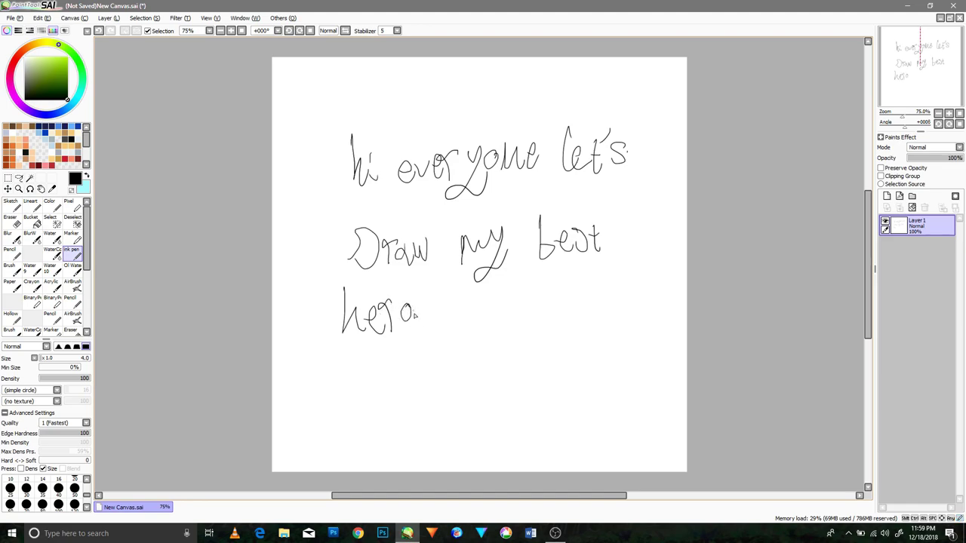
{"action": "left_click_drag", "start_coordinate": [455, 284], "coordinate": [461, 305]}
{"action": "left_click_drag", "start_coordinate": [492, 312], "coordinate": [506, 288]}
{"action": "left_click_drag", "start_coordinate": [558, 303], "coordinate": [586, 300]}
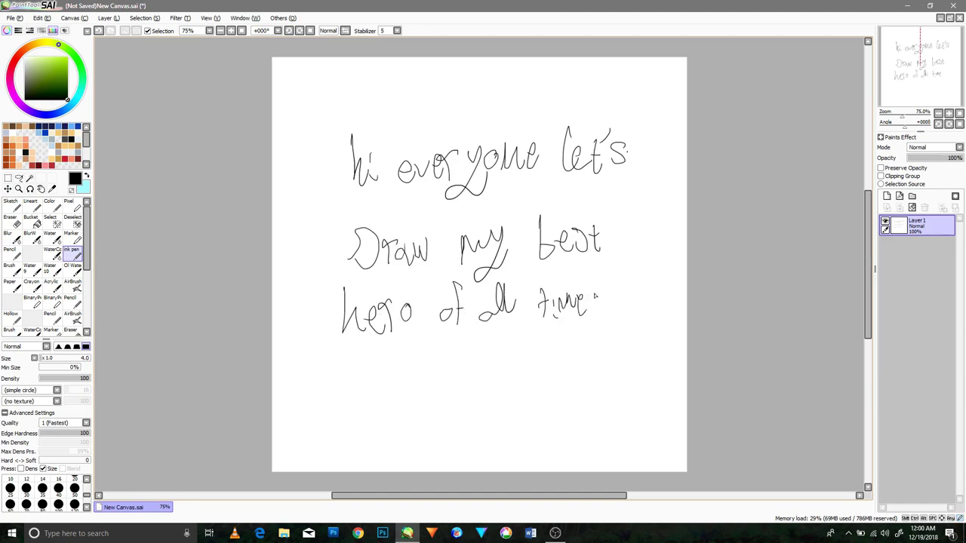
Handwrite two more lines of text beneath the message on the canvas
{"action": "mouse_move", "coordinate": [361, 349]}
{"action": "left_mouse_down"}
{"action": "mouse_move", "coordinate": [340, 372]}
{"action": "mouse_move", "coordinate": [401, 354]}
{"action": "mouse_move", "coordinate": [439, 377]}
{"action": "left_mouse_up"}
{"action": "mouse_move", "coordinate": [455, 345]}
{"action": "left_mouse_down"}
{"action": "mouse_move", "coordinate": [472, 361]}
{"action": "mouse_move", "coordinate": [547, 337]}
{"action": "mouse_move", "coordinate": [568, 356]}
{"action": "mouse_move", "coordinate": [598, 355]}
{"action": "mouse_move", "coordinate": [587, 380]}
{"action": "left_mouse_up"}
{"action": "left_click_drag", "start_coordinate": [388, 389], "coordinate": [409, 420]}
{"action": "left_click_drag", "start_coordinate": [410, 407], "coordinate": [456, 412]}
{"action": "mouse_move", "coordinate": [477, 388]}
{"action": "left_mouse_down"}
{"action": "mouse_move", "coordinate": [487, 416]}
{"action": "mouse_move", "coordinate": [469, 436]}
{"action": "left_mouse_up"}
{"action": "mouse_move", "coordinate": [539, 408]}
{"action": "left_mouse_down"}
{"action": "mouse_move", "coordinate": [538, 429]}
{"action": "mouse_move", "coordinate": [555, 418]}
{"action": "left_mouse_up"}
{"action": "left_click_drag", "start_coordinate": [520, 433], "coordinate": [564, 422]}
Clear all handwriting from Layer1 and add a linework layer above it for drawing with the Curve tool
{"action": "left_click", "coordinate": [912, 208]}
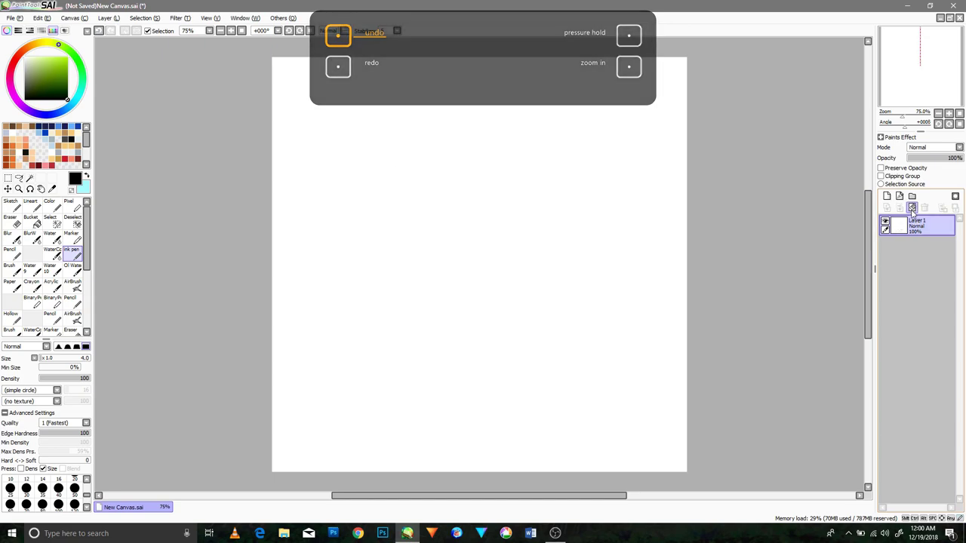
{"action": "left_click", "coordinate": [887, 207]}
{"action": "left_click", "coordinate": [12, 236]}
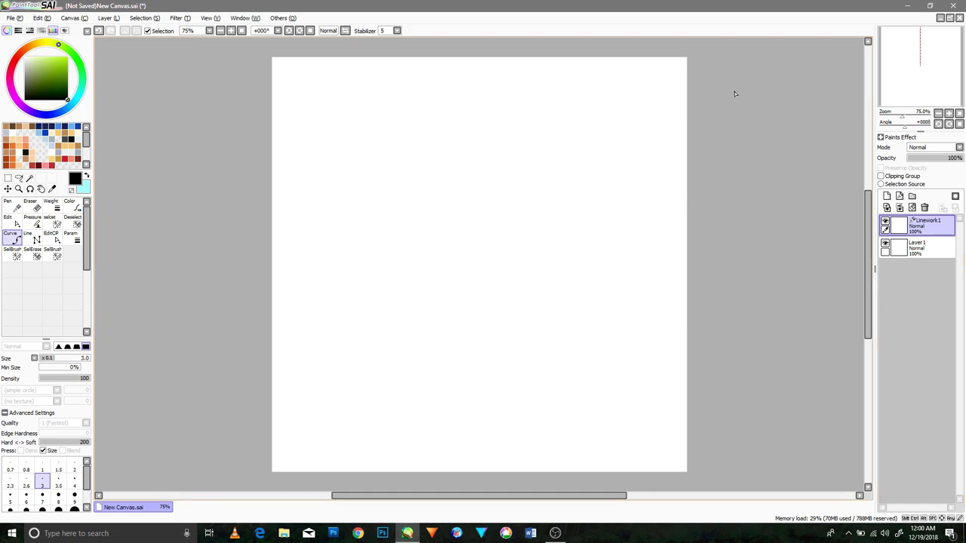
{"action": "left_click", "coordinate": [466, 180]}
{"action": "key", "text": "Delete"}
{"action": "left_click", "coordinate": [465, 181]}
{"action": "key", "text": "Delete"}
{"action": "left_click", "coordinate": [465, 180]}
{"action": "key", "text": "Delete"}
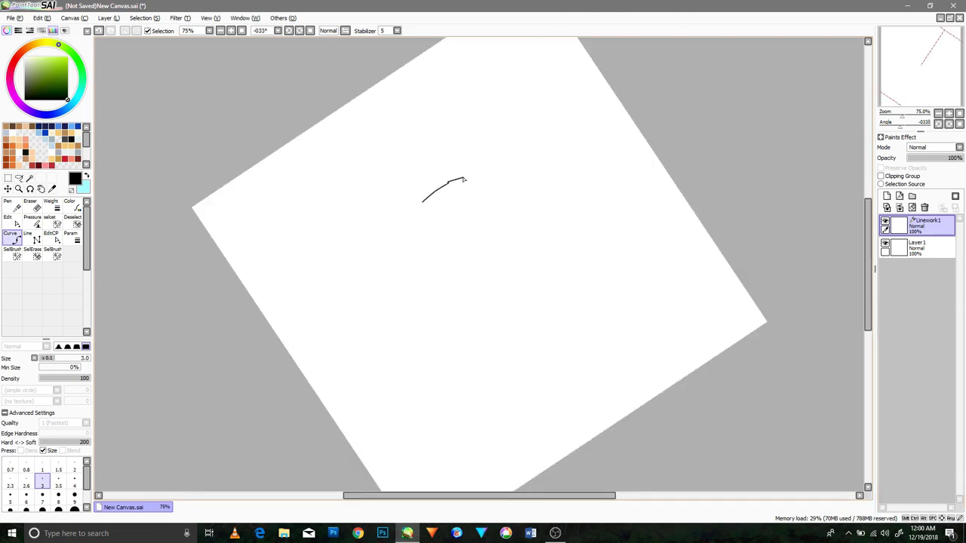
{"action": "key", "text": "ctrl+z"}
Draw a large closed circle with the Curve tool, placing its points one after another while rotating the canvas in small increments
{"action": "left_click", "coordinate": [469, 176]}
{"action": "key", "text": "Delete"}
{"action": "key", "text": "Delete"}
{"action": "left_click", "coordinate": [467, 175]}
{"action": "key", "text": "Delete"}
{"action": "key", "text": "Delete"}
{"action": "key", "text": "Delete"}
{"action": "left_click", "coordinate": [466, 173]}
{"action": "key", "text": "Delete"}
{"action": "key", "text": "Delete"}
{"action": "key", "text": "Delete"}
{"action": "left_click", "coordinate": [463, 170]}
{"action": "key", "text": "Delete"}
{"action": "key", "text": "Delete"}
{"action": "key", "text": "Delete"}
{"action": "key", "text": "Delete"}
{"action": "key", "text": "Delete"}
{"action": "key", "text": "Delete"}
{"action": "key", "text": "Delete"}
{"action": "key", "text": "Delete"}
{"action": "key", "text": "Delete"}
{"action": "key", "text": "Delete"}
{"action": "key", "text": "Delete"}
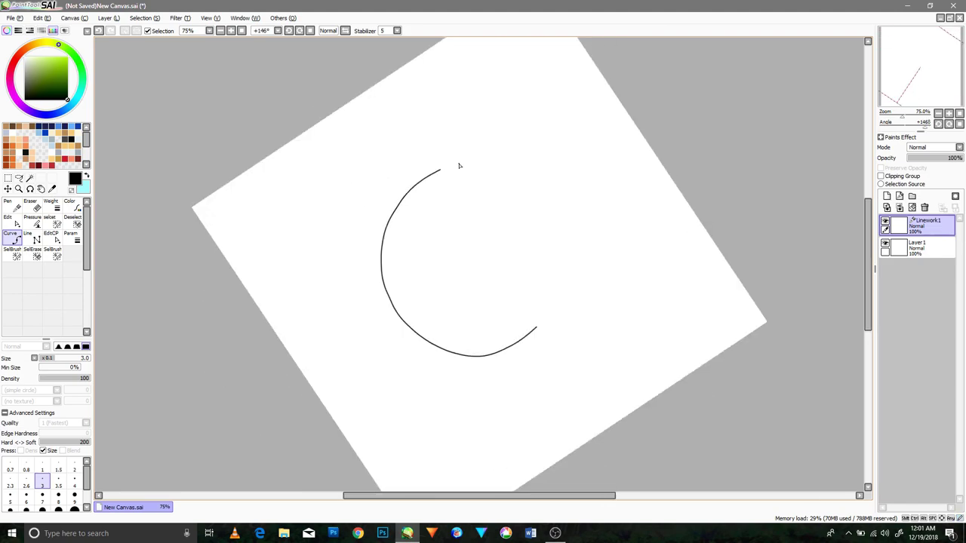
{"action": "key", "text": "Delete"}
{"action": "key", "text": "Delete"}
{"action": "key", "text": "Delete"}
{"action": "key", "text": "Delete"}
{"action": "key", "text": "Delete"}
{"action": "key", "text": "Delete"}
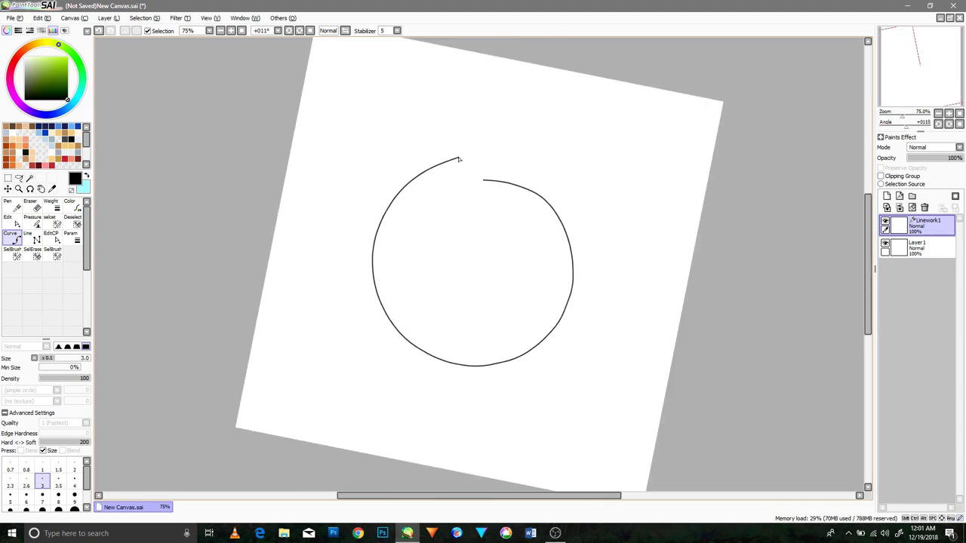
{"action": "double_click", "coordinate": [512, 178]}
{"action": "left_click_drag", "start_coordinate": [467, 181], "coordinate": [544, 199]}
Merge the linework layer down into Layer1 and select a rectangular area around the circle
{"action": "left_click", "coordinate": [900, 208]}
{"action": "mouse_move", "coordinate": [317, 131]}
{"action": "left_mouse_down"}
{"action": "mouse_move", "coordinate": [410, 289]}
{"action": "mouse_move", "coordinate": [520, 388]}
{"action": "left_mouse_up"}
{"action": "key", "text": "ctrl+z"}
{"action": "left_click", "coordinate": [8, 179]}
{"action": "left_click_drag", "start_coordinate": [357, 149], "coordinate": [612, 403]}
Scale the selected circle down to roughly half its size and move it to the upper middle of the canvas
{"action": "key", "text": "ctrl+t"}
{"action": "left_click_drag", "start_coordinate": [575, 367], "coordinate": [486, 274]}
{"action": "left_click_drag", "start_coordinate": [460, 266], "coordinate": [518, 218]}
{"action": "left_click", "coordinate": [19, 417]}
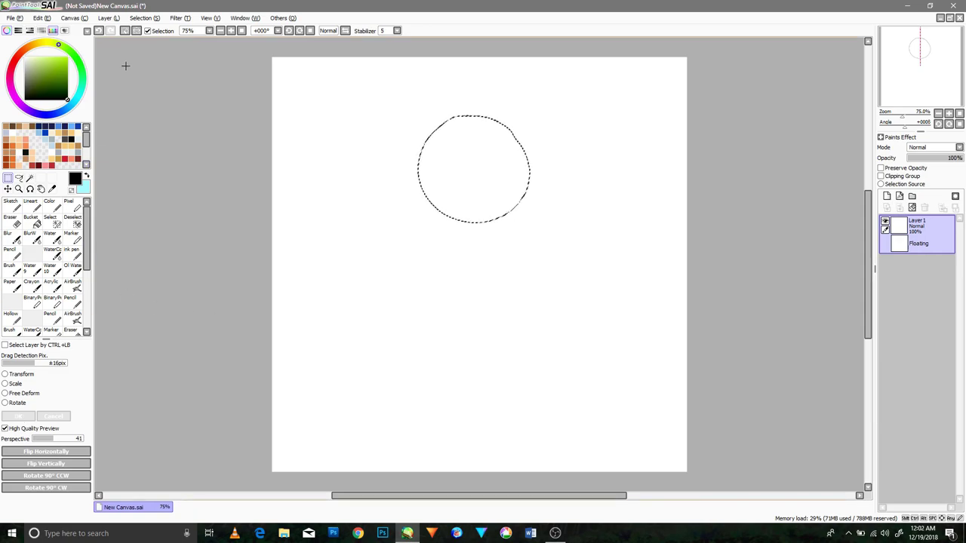
{"action": "left_click", "coordinate": [379, 161]}
{"action": "key", "text": "ctrl+a"}
Clear the selection and draw one curved vertical and one curved horizontal face guideline across the circle with the ink pen
{"action": "left_click", "coordinate": [72, 253]}
{"action": "key", "text": "ctrl+d"}
{"action": "left_click_drag", "start_coordinate": [464, 98], "coordinate": [459, 242]}
{"action": "mouse_move", "coordinate": [537, 172]}
{"action": "left_mouse_down"}
{"action": "mouse_move", "coordinate": [468, 198]}
{"action": "mouse_move", "coordinate": [398, 184]}
{"action": "left_mouse_up"}
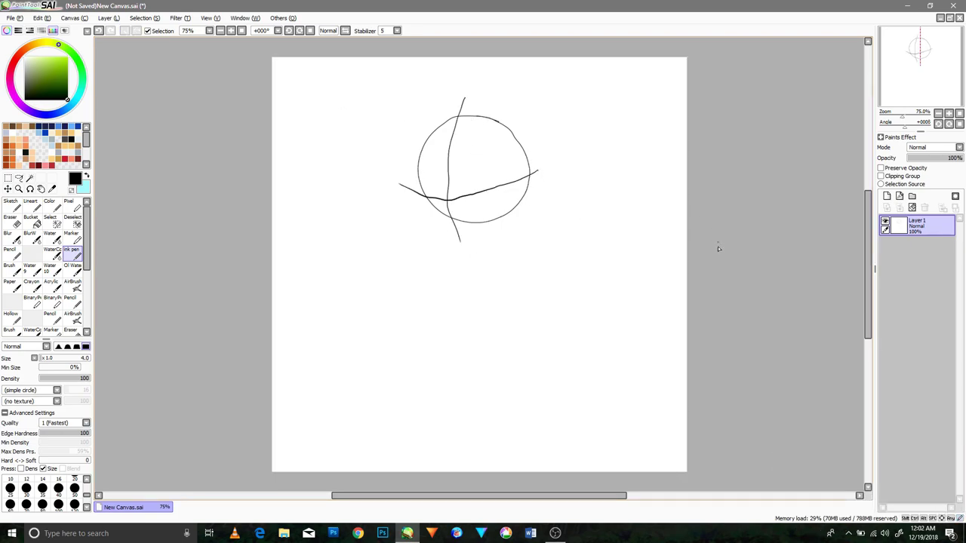
Rename Layer1 as DS and lower its opacity to 22%
{"action": "double_click", "coordinate": [896, 233]}
{"action": "type", "text": "DS"}
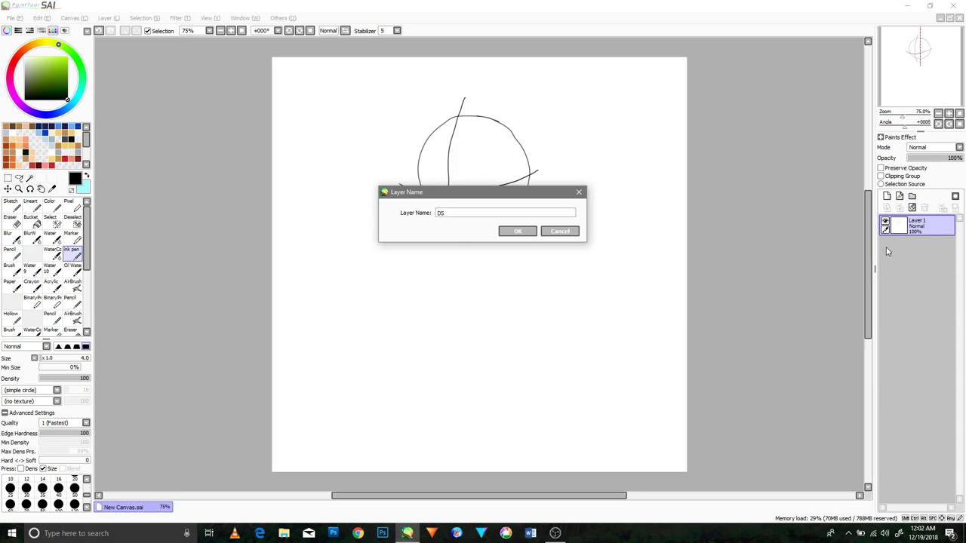
{"action": "key", "text": "Return"}
{"action": "left_click_drag", "start_coordinate": [936, 160], "coordinate": [914, 172]}
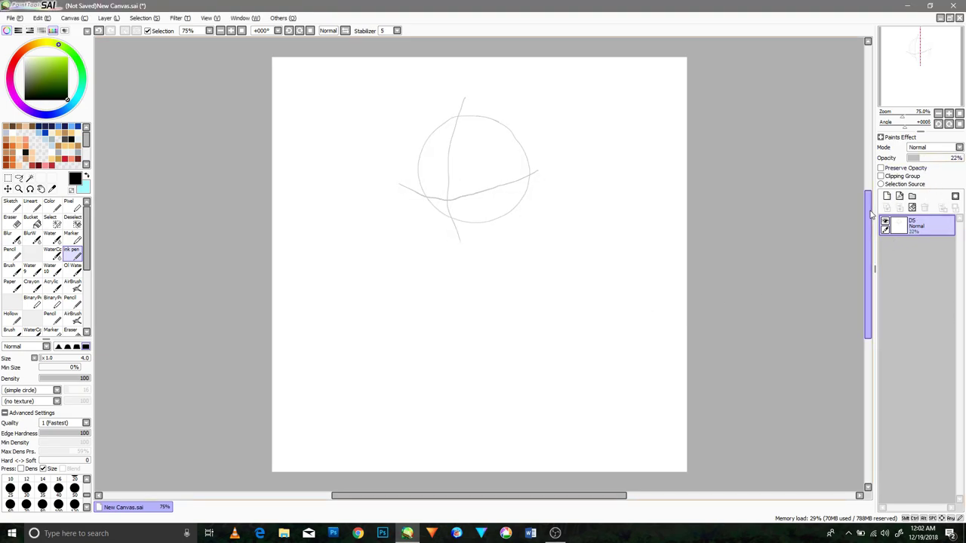
Add a new layer above DS and draw a small bump line just below the crossing of the two guidelines
{"action": "left_click", "coordinate": [886, 196]}
{"action": "scroll", "coordinate": [387, 339], "scroll_direction": "up", "scroll_amount": 2}
{"action": "left_click_drag", "start_coordinate": [505, 232], "coordinate": [461, 361]}
{"action": "key", "text": "ctrl+z"}
{"action": "left_click_drag", "start_coordinate": [447, 202], "coordinate": [481, 204]}
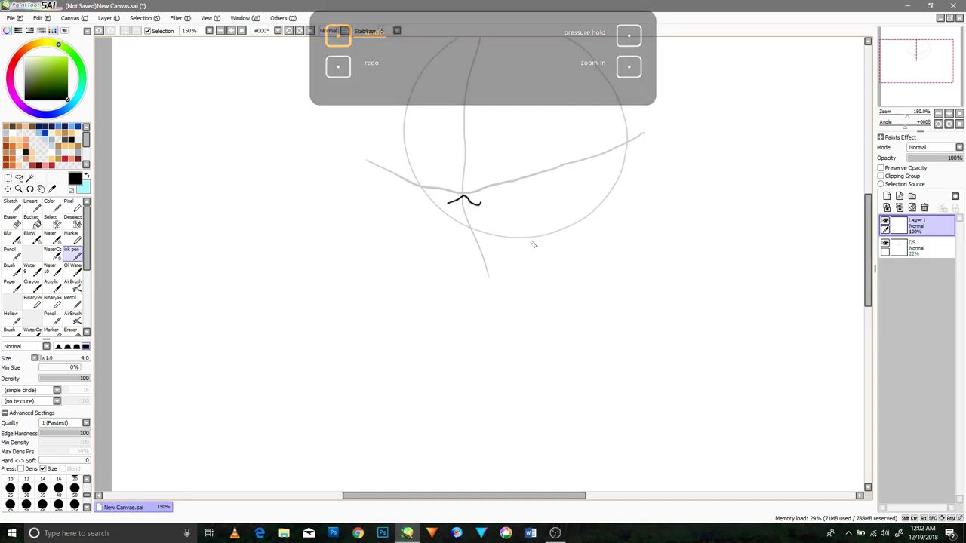
Draw the wide muzzle outline, an oval nose at its tip and a short curved mouth line along the circle's lower edge
{"action": "mouse_move", "coordinate": [590, 220]}
{"action": "left_mouse_down"}
{"action": "mouse_move", "coordinate": [534, 201]}
{"action": "mouse_move", "coordinate": [453, 200]}
{"action": "left_mouse_up"}
{"action": "mouse_move", "coordinate": [593, 220]}
{"action": "left_mouse_down"}
{"action": "mouse_move", "coordinate": [562, 236]}
{"action": "mouse_move", "coordinate": [443, 242]}
{"action": "mouse_move", "coordinate": [424, 205]}
{"action": "left_mouse_up"}
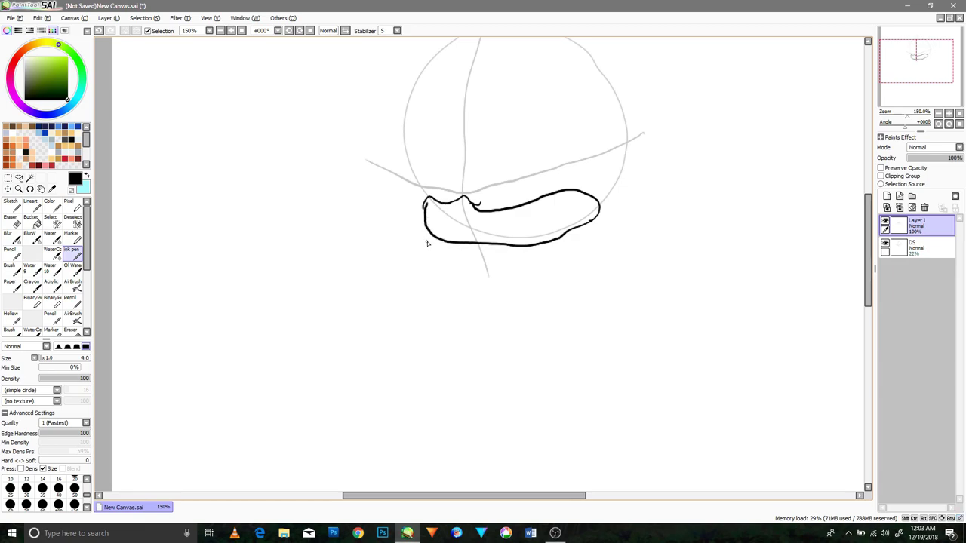
{"action": "key", "text": "ctrl+z"}
{"action": "mouse_move", "coordinate": [596, 215]}
{"action": "left_mouse_down"}
{"action": "mouse_move", "coordinate": [489, 240]}
{"action": "mouse_move", "coordinate": [427, 217]}
{"action": "mouse_move", "coordinate": [461, 198]}
{"action": "left_mouse_up"}
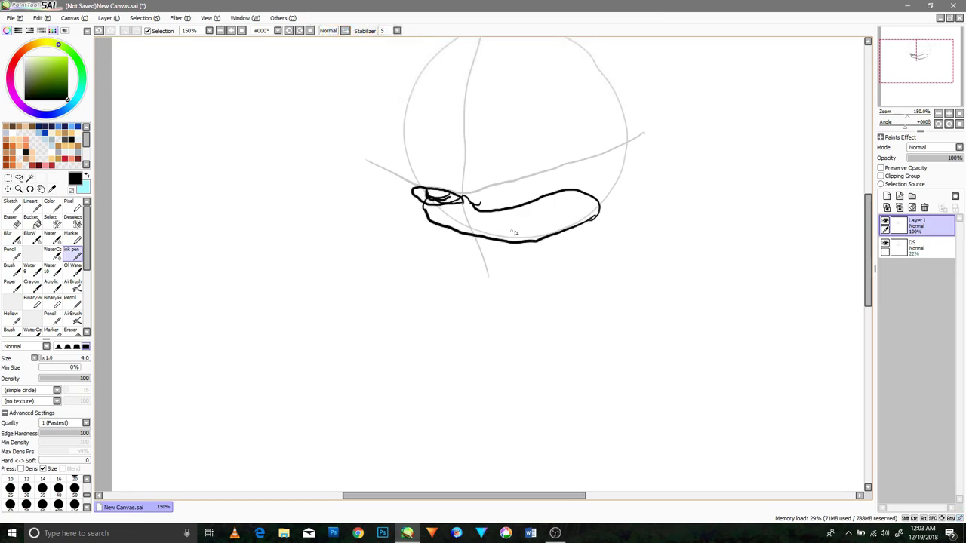
{"action": "key", "text": "ctrl+z"}
{"action": "left_click_drag", "start_coordinate": [525, 226], "coordinate": [566, 228]}
Draw the angry V-shaped brow line and the curved outer edges of both eyes above the muzzle
{"action": "left_click_drag", "start_coordinate": [463, 128], "coordinate": [470, 162]}
{"action": "mouse_move", "coordinate": [588, 198]}
{"action": "left_mouse_down"}
{"action": "mouse_move", "coordinate": [595, 109]}
{"action": "mouse_move", "coordinate": [606, 127]}
{"action": "left_mouse_up"}
{"action": "key", "text": "ctrl+z"}
{"action": "key", "text": "ctrl+z"}
{"action": "left_click_drag", "start_coordinate": [597, 198], "coordinate": [609, 115]}
{"action": "left_click_drag", "start_coordinate": [466, 161], "coordinate": [607, 101]}
{"action": "mouse_move", "coordinate": [425, 190]}
{"action": "left_mouse_down"}
{"action": "mouse_move", "coordinate": [413, 130]}
{"action": "mouse_move", "coordinate": [404, 130]}
{"action": "left_mouse_up"}
{"action": "left_click_drag", "start_coordinate": [469, 161], "coordinate": [364, 97]}
Draw a narrow vertical pupil in each eye, beneath the centre of the brow
{"action": "left_click_drag", "start_coordinate": [496, 157], "coordinate": [499, 197]}
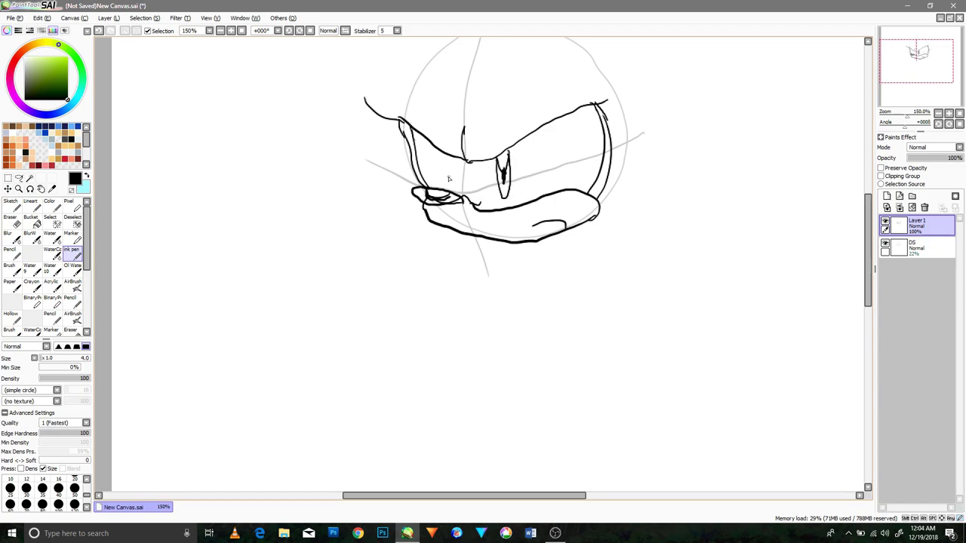
{"action": "key", "text": "ctrl+z"}
{"action": "mouse_move", "coordinate": [457, 157]}
{"action": "left_mouse_down"}
{"action": "mouse_move", "coordinate": [457, 178]}
{"action": "mouse_move", "coordinate": [449, 159]}
{"action": "mouse_move", "coordinate": [454, 183]}
{"action": "mouse_move", "coordinate": [446, 154]}
{"action": "left_mouse_up"}
{"action": "key", "text": "ctrl+z"}
{"action": "key", "text": "ctrl+z"}
Draw a long wavy pointed spike extending outward from the right side of the head
{"action": "mouse_move", "coordinate": [633, 136]}
{"action": "left_mouse_down"}
{"action": "mouse_move", "coordinate": [524, 284]}
{"action": "mouse_move", "coordinate": [647, 178]}
{"action": "left_mouse_up"}
{"action": "key", "text": "ctrl+z"}
{"action": "left_click_drag", "start_coordinate": [467, 214], "coordinate": [747, 181]}
{"action": "left_click_drag", "start_coordinate": [669, 234], "coordinate": [745, 182]}
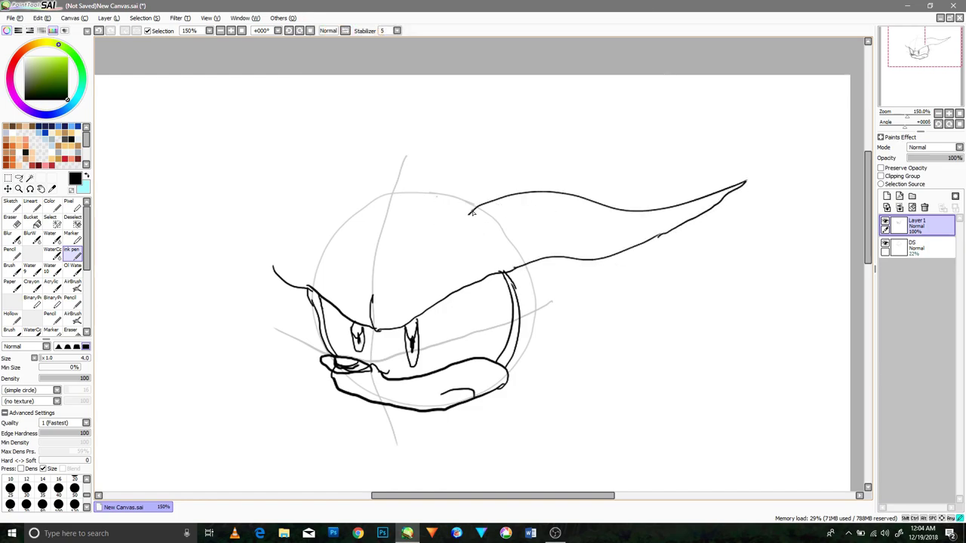
Select the face and spike, scale them down to about three quarters, move them below the guide circle and clear the selection
{"action": "key", "text": "m"}
{"action": "left_click_drag", "start_coordinate": [137, 88], "coordinate": [796, 444]}
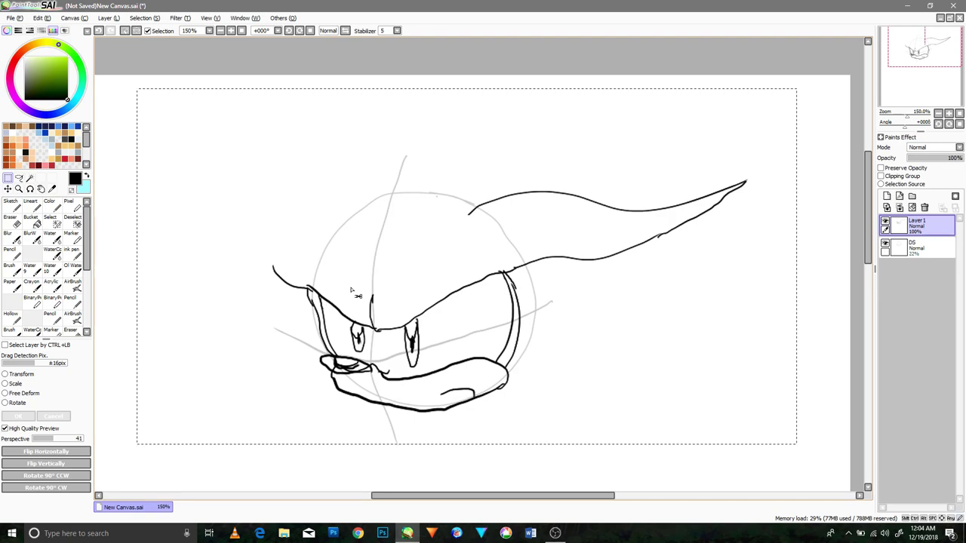
{"action": "scroll", "coordinate": [350, 290], "scroll_direction": "down", "scroll_amount": 3}
{"action": "key", "text": "ctrl+t"}
{"action": "left_click_drag", "start_coordinate": [438, 337], "coordinate": [434, 382]}
{"action": "left_click_drag", "start_coordinate": [481, 310], "coordinate": [440, 331]}
{"action": "left_click_drag", "start_coordinate": [372, 344], "coordinate": [375, 333]}
{"action": "scroll", "coordinate": [375, 333], "scroll_direction": "up", "scroll_amount": 4}
{"action": "left_click", "coordinate": [25, 417]}
{"action": "left_click_drag", "start_coordinate": [326, 361], "coordinate": [403, 217]}
{"action": "left_click", "coordinate": [126, 31]}
{"action": "left_click_drag", "start_coordinate": [506, 271], "coordinate": [458, 387]}
Draw an upward-pointing spike above the base of the right side spike with the ink pen
{"action": "left_click", "coordinate": [73, 303]}
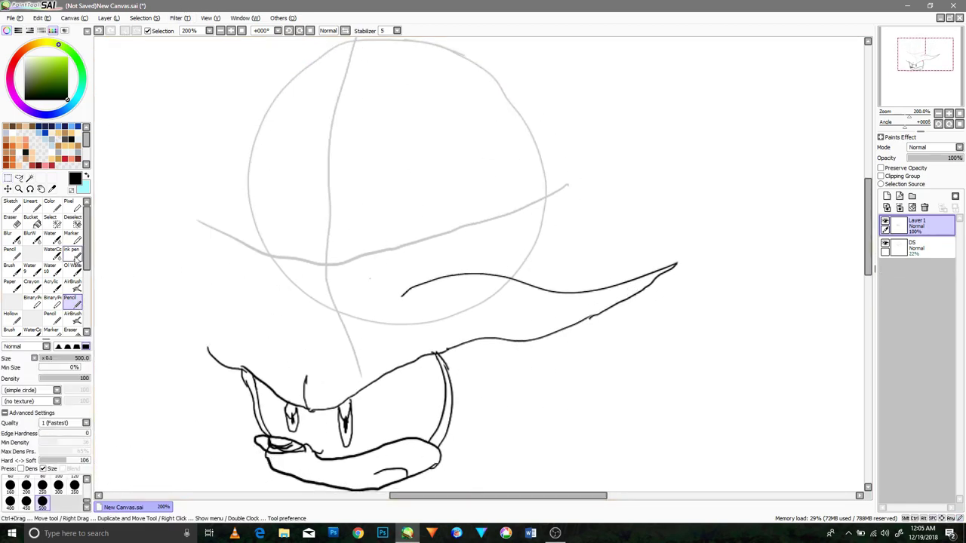
{"action": "left_click", "coordinate": [74, 254]}
{"action": "left_click_drag", "start_coordinate": [455, 274], "coordinate": [509, 128]}
{"action": "key", "text": "ctrl+z"}
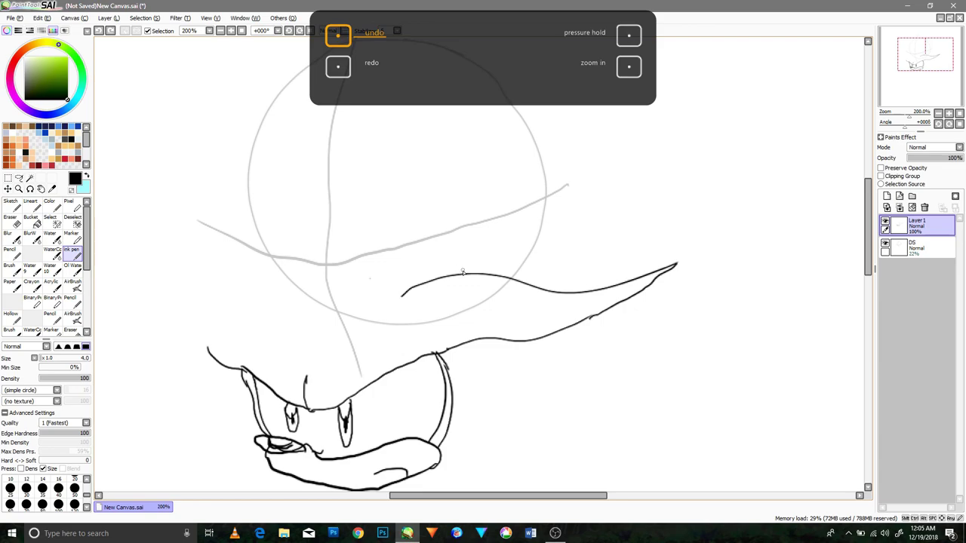
{"action": "left_click_drag", "start_coordinate": [345, 253], "coordinate": [481, 89]}
{"action": "left_click_drag", "start_coordinate": [436, 277], "coordinate": [487, 116]}
{"action": "key", "text": "ctrl+z"}
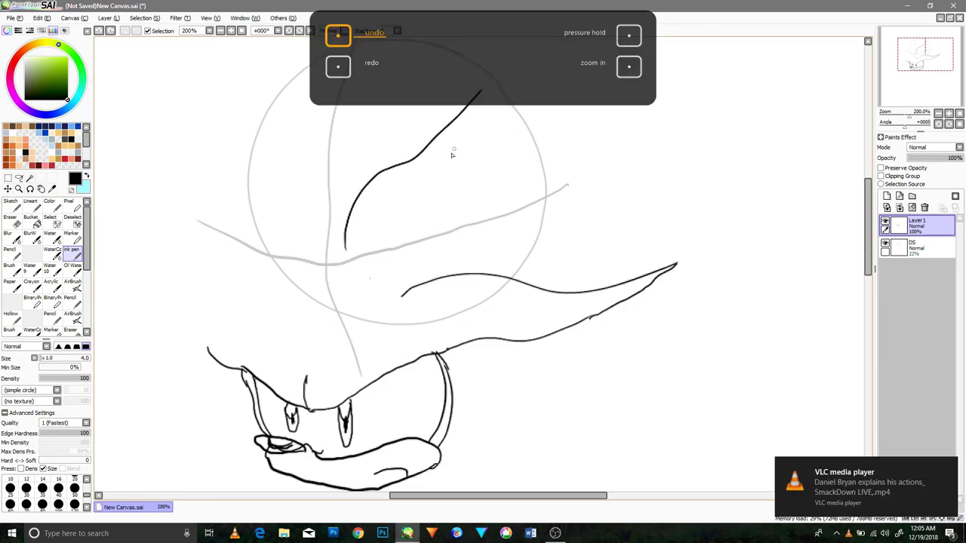
{"action": "mouse_move", "coordinate": [428, 277]}
{"action": "left_mouse_down"}
{"action": "mouse_move", "coordinate": [494, 93]}
{"action": "mouse_move", "coordinate": [480, 94]}
{"action": "left_mouse_up"}
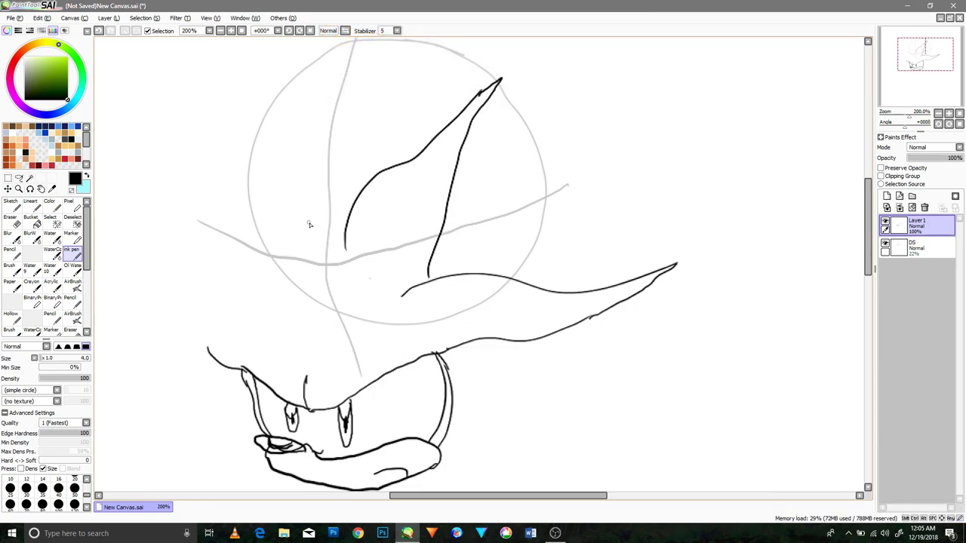
Draw a second upright spike to the left of the first, joining it to the first spike's edge
{"action": "left_click_drag", "start_coordinate": [306, 222], "coordinate": [329, 289]}
{"action": "left_click_drag", "start_coordinate": [392, 253], "coordinate": [408, 132]}
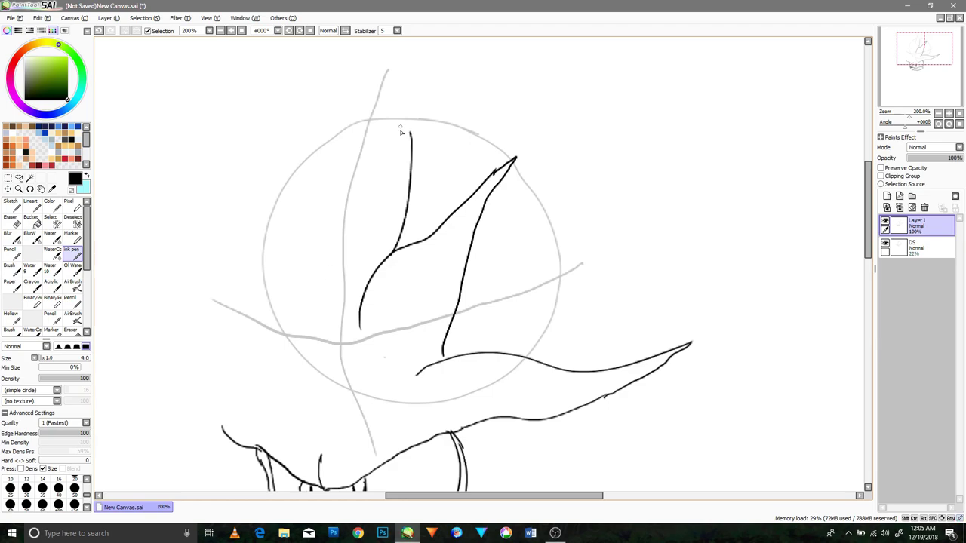
{"action": "mouse_move", "coordinate": [284, 308]}
{"action": "left_mouse_down"}
{"action": "mouse_move", "coordinate": [399, 128]}
{"action": "mouse_move", "coordinate": [412, 139]}
{"action": "left_mouse_up"}
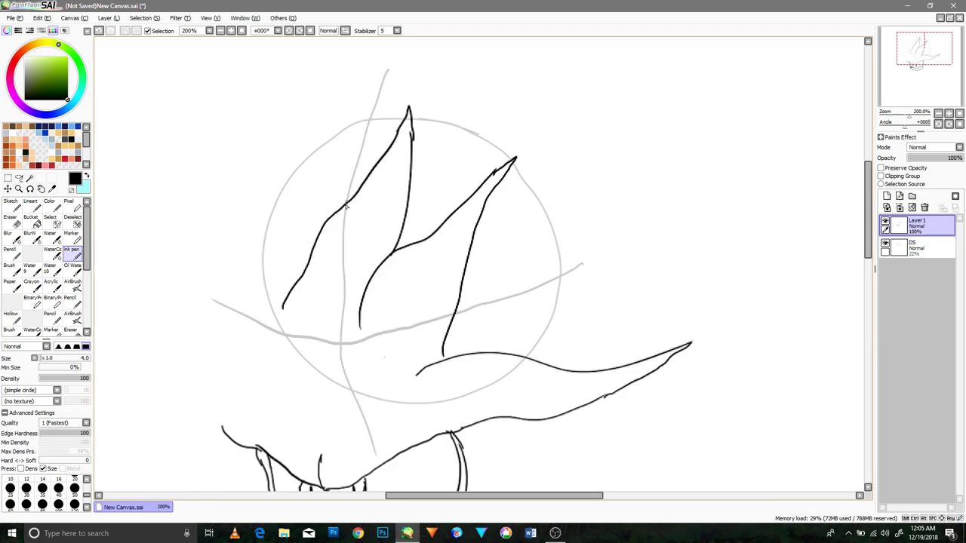
Draw a curved upright spike on the left of the head and a pointed side spike running down to the brow
{"action": "left_click_drag", "start_coordinate": [312, 272], "coordinate": [402, 221]}
{"action": "left_click_drag", "start_coordinate": [456, 208], "coordinate": [383, 98]}
{"action": "mouse_move", "coordinate": [358, 251]}
{"action": "left_mouse_down"}
{"action": "mouse_move", "coordinate": [370, 111]}
{"action": "mouse_move", "coordinate": [387, 91]}
{"action": "left_mouse_up"}
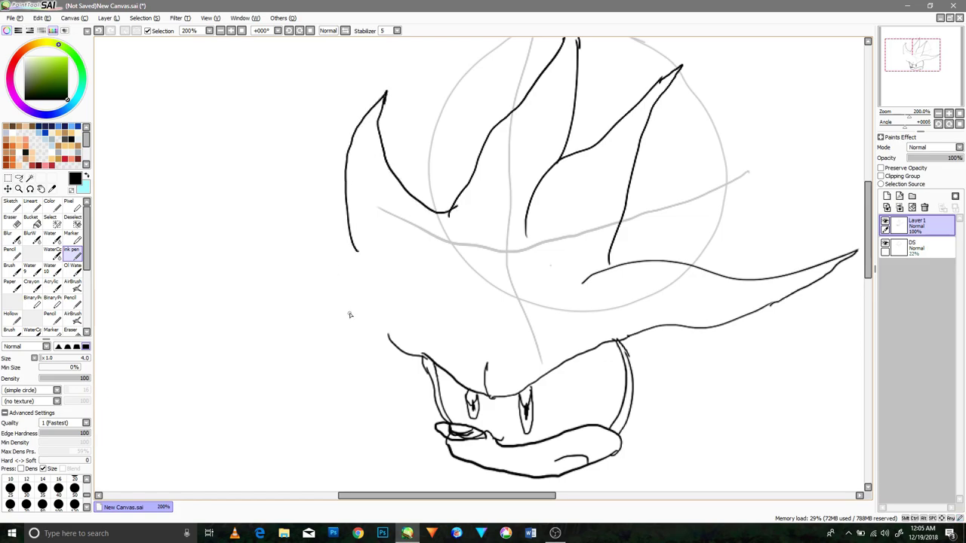
{"action": "left_click_drag", "start_coordinate": [388, 335], "coordinate": [239, 241]}
{"action": "mouse_move", "coordinate": [351, 232]}
{"action": "left_mouse_down"}
{"action": "mouse_move", "coordinate": [273, 226]}
{"action": "mouse_move", "coordinate": [236, 240]}
{"action": "left_mouse_up"}
Select the curved left upright spike and free-deform it so it is taller and its tip leans to the right
{"action": "key", "text": "a"}
{"action": "mouse_move", "coordinate": [401, 72]}
{"action": "left_mouse_down"}
{"action": "mouse_move", "coordinate": [353, 245]}
{"action": "mouse_move", "coordinate": [377, 74]}
{"action": "left_mouse_up"}
{"action": "left_click", "coordinate": [8, 179]}
{"action": "left_click", "coordinate": [29, 393]}
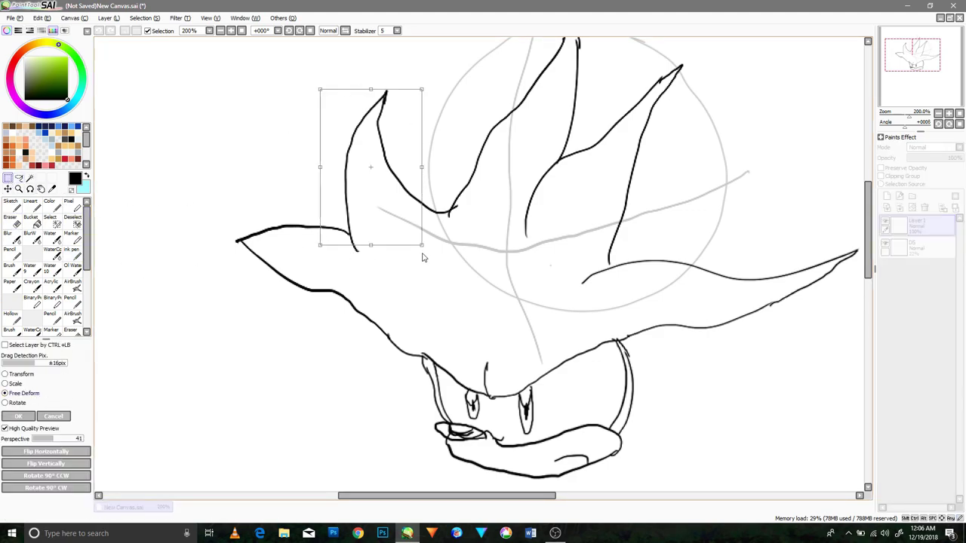
{"action": "left_click_drag", "start_coordinate": [422, 246], "coordinate": [423, 255]}
{"action": "left_click_drag", "start_coordinate": [424, 173], "coordinate": [429, 170]}
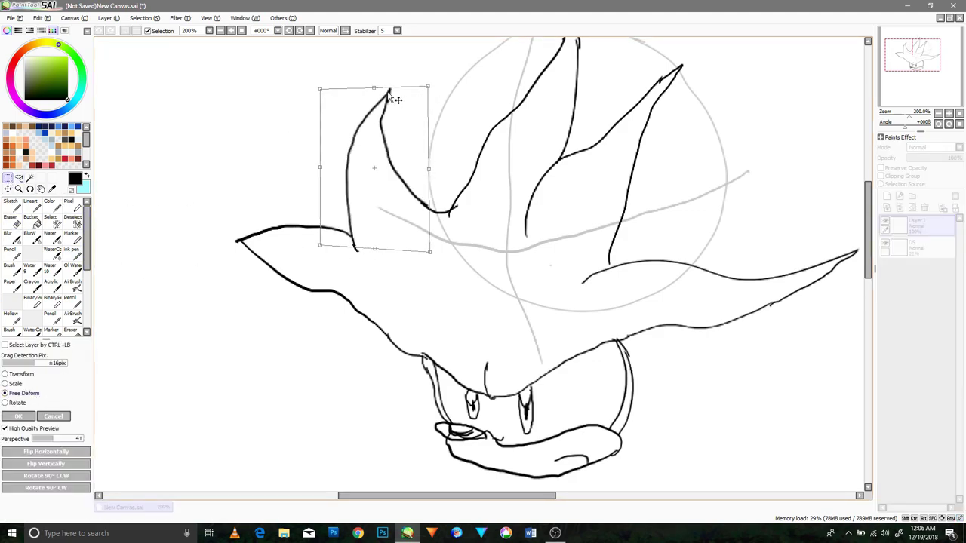
{"action": "left_click_drag", "start_coordinate": [394, 93], "coordinate": [428, 70]}
{"action": "left_click_drag", "start_coordinate": [444, 160], "coordinate": [446, 178]}
{"action": "left_click_drag", "start_coordinate": [330, 214], "coordinate": [324, 218]}
{"action": "left_click_drag", "start_coordinate": [410, 75], "coordinate": [442, 68]}
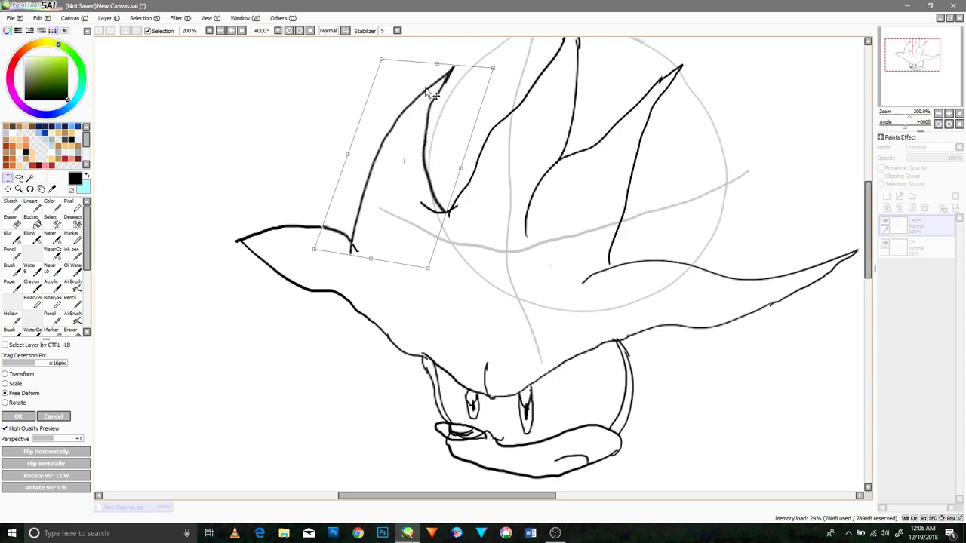
{"action": "left_click", "coordinate": [18, 416]}
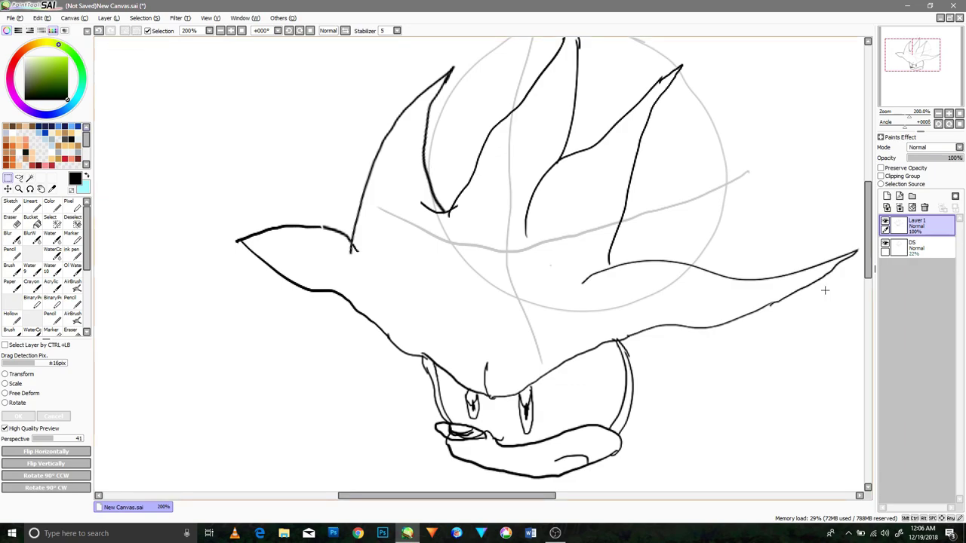
Close the gap in the left side spike, extend both side spikes' upper lines inward and add short hatching at the right spike's base
{"action": "left_click", "coordinate": [71, 252]}
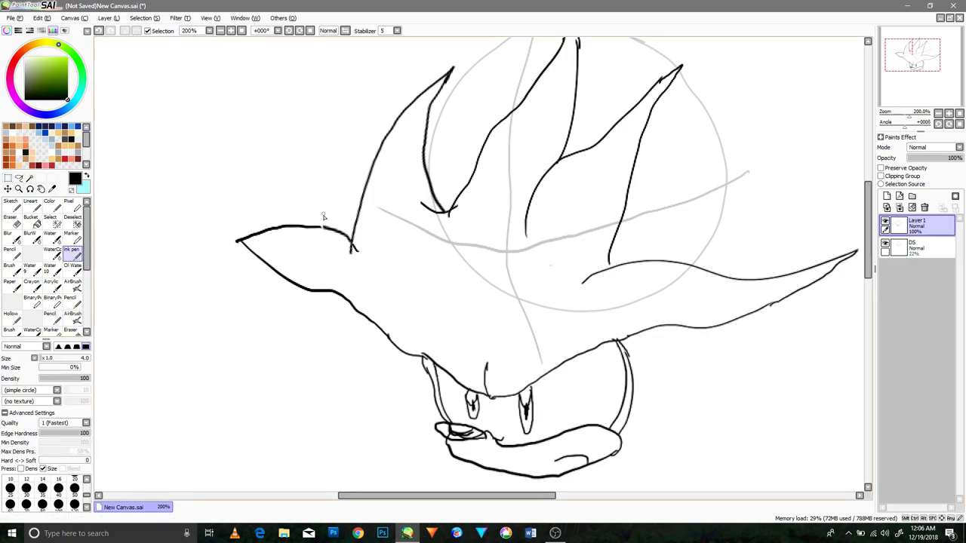
{"action": "left_click_drag", "start_coordinate": [329, 228], "coordinate": [361, 214]}
{"action": "left_click_drag", "start_coordinate": [594, 275], "coordinate": [553, 290]}
{"action": "left_click_drag", "start_coordinate": [348, 244], "coordinate": [398, 276]}
{"action": "mouse_move", "coordinate": [608, 270]}
{"action": "left_mouse_down"}
{"action": "mouse_move", "coordinate": [653, 206]}
{"action": "mouse_move", "coordinate": [666, 264]}
{"action": "left_mouse_up"}
{"action": "left_click_drag", "start_coordinate": [620, 266], "coordinate": [648, 269]}
{"action": "left_click_drag", "start_coordinate": [530, 341], "coordinate": [437, 129]}
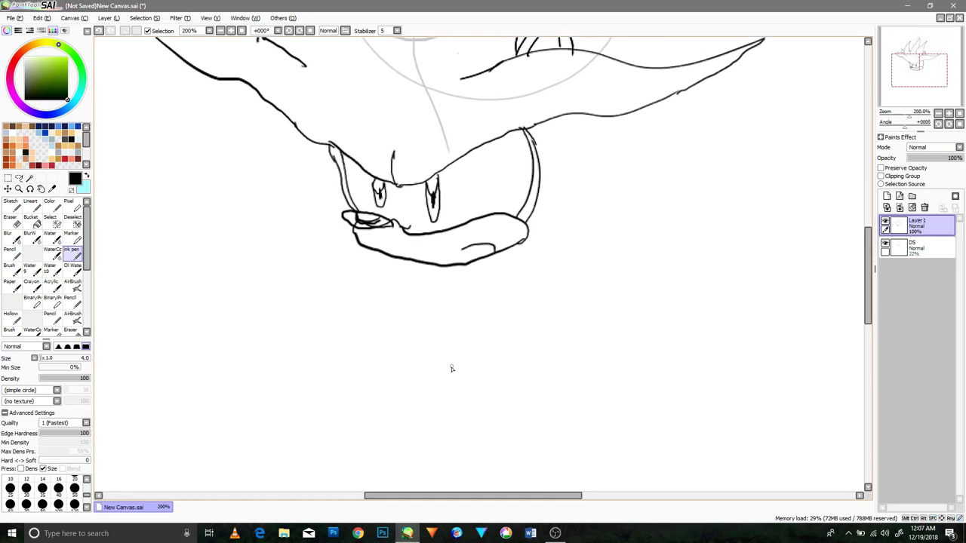
Draw the lower left edge of the chest fur below the muzzle, with two outward tufts and a pointed bottom
{"action": "mouse_move", "coordinate": [384, 347]}
{"action": "left_mouse_down"}
{"action": "mouse_move", "coordinate": [449, 355]}
{"action": "mouse_move", "coordinate": [349, 338]}
{"action": "mouse_move", "coordinate": [398, 331]}
{"action": "left_mouse_up"}
{"action": "key", "text": "ctrl+z"}
{"action": "left_click_drag", "start_coordinate": [335, 282], "coordinate": [374, 312]}
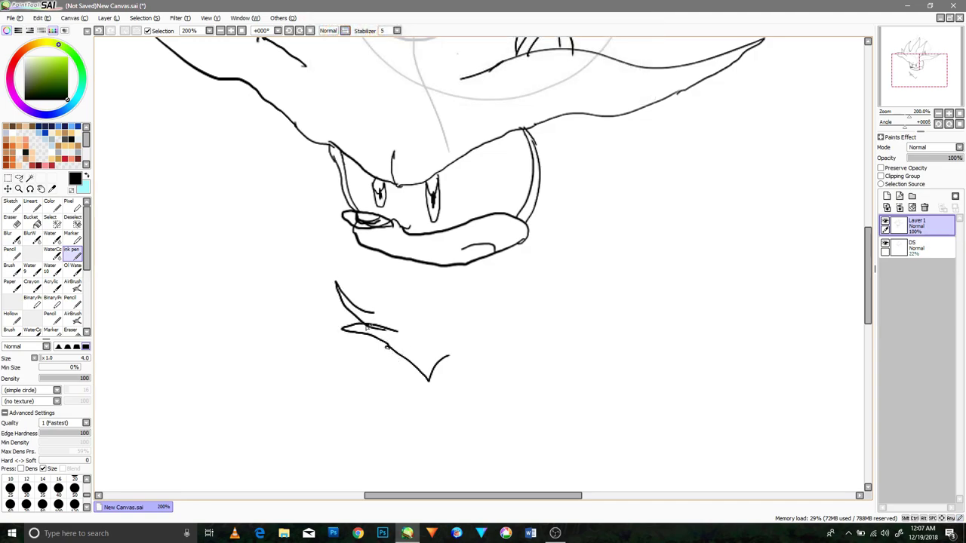
Add pointed fur tufts up the left side of the chest and along the underside of the muzzle
{"action": "left_click_drag", "start_coordinate": [326, 245], "coordinate": [366, 285]}
{"action": "left_click_drag", "start_coordinate": [344, 235], "coordinate": [365, 287]}
{"action": "left_click_drag", "start_coordinate": [356, 250], "coordinate": [377, 270]}
{"action": "left_click_drag", "start_coordinate": [366, 232], "coordinate": [377, 281]}
{"action": "mouse_move", "coordinate": [383, 243]}
{"action": "left_mouse_down"}
{"action": "mouse_move", "coordinate": [406, 270]}
{"action": "mouse_move", "coordinate": [425, 267]}
{"action": "left_mouse_up"}
Draw fur tufts down the right side of the chest and larger spiky tufts at the right shoulder
{"action": "mouse_move", "coordinate": [448, 352]}
{"action": "left_mouse_down"}
{"action": "mouse_move", "coordinate": [471, 348]}
{"action": "mouse_move", "coordinate": [489, 320]}
{"action": "mouse_move", "coordinate": [485, 305]}
{"action": "left_mouse_up"}
{"action": "left_click_drag", "start_coordinate": [448, 321], "coordinate": [485, 305]}
{"action": "mouse_move", "coordinate": [449, 302]}
{"action": "left_mouse_down"}
{"action": "mouse_move", "coordinate": [479, 283]}
{"action": "mouse_move", "coordinate": [504, 299]}
{"action": "mouse_move", "coordinate": [479, 271]}
{"action": "left_mouse_up"}
{"action": "left_click_drag", "start_coordinate": [430, 246], "coordinate": [435, 266]}
{"action": "mouse_move", "coordinate": [444, 240]}
{"action": "left_mouse_down"}
{"action": "mouse_move", "coordinate": [446, 265]}
{"action": "mouse_move", "coordinate": [500, 224]}
{"action": "mouse_move", "coordinate": [500, 259]}
{"action": "mouse_move", "coordinate": [469, 263]}
{"action": "mouse_move", "coordinate": [517, 251]}
{"action": "mouse_move", "coordinate": [581, 255]}
{"action": "mouse_move", "coordinate": [526, 269]}
{"action": "left_mouse_up"}
{"action": "key", "text": "ctrl+z"}
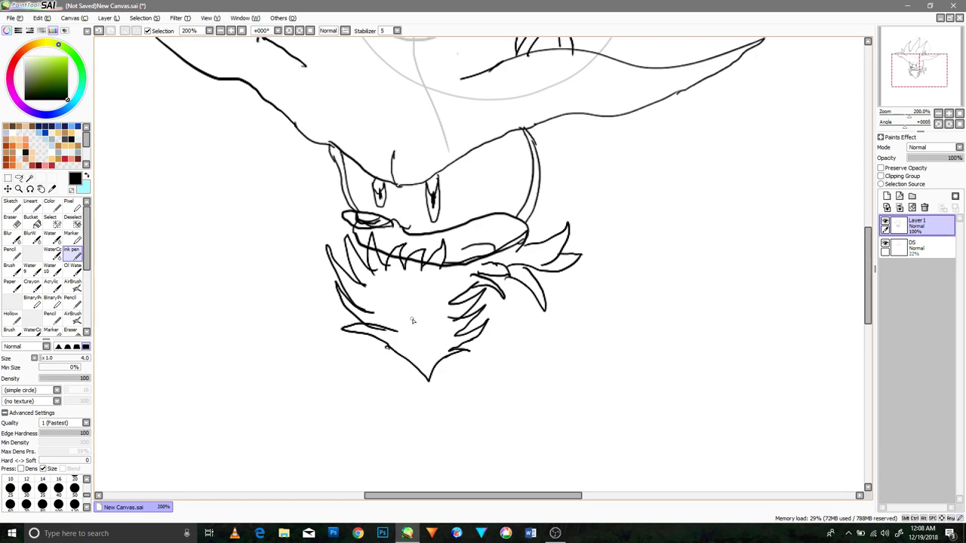
{"action": "key", "text": "ctrl+z"}
Draw the long curved quills behind the right shoulder and a short pointed tail at the right hip
{"action": "mouse_move", "coordinate": [443, 480]}
{"action": "left_mouse_down"}
{"action": "mouse_move", "coordinate": [446, 351]}
{"action": "mouse_move", "coordinate": [434, 304]}
{"action": "left_mouse_up"}
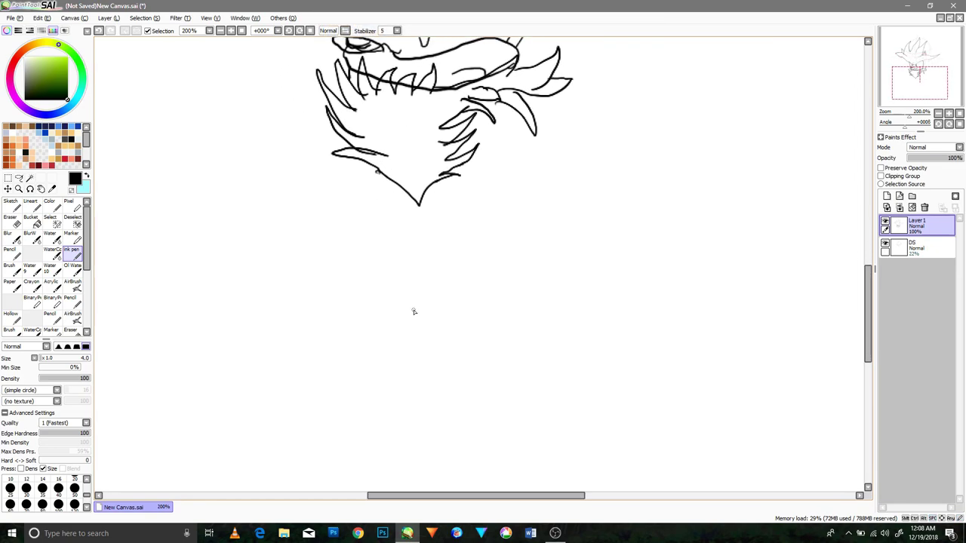
{"action": "mouse_move", "coordinate": [433, 250]}
{"action": "left_mouse_down"}
{"action": "mouse_move", "coordinate": [412, 292]}
{"action": "mouse_move", "coordinate": [405, 360]}
{"action": "mouse_move", "coordinate": [464, 291]}
{"action": "left_mouse_up"}
{"action": "scroll", "coordinate": [484, 157], "scroll_direction": "up", "scroll_amount": 3}
{"action": "mouse_move", "coordinate": [539, 142]}
{"action": "left_mouse_down"}
{"action": "mouse_move", "coordinate": [483, 238]}
{"action": "mouse_move", "coordinate": [600, 177]}
{"action": "mouse_move", "coordinate": [562, 123]}
{"action": "left_mouse_up"}
{"action": "left_click_drag", "start_coordinate": [461, 249], "coordinate": [531, 308]}
{"action": "left_click_drag", "start_coordinate": [407, 299], "coordinate": [531, 307]}
Draw the torso's sides and extend them down into the outlines of two legs
{"action": "left_click_drag", "start_coordinate": [413, 441], "coordinate": [428, 324]}
{"action": "scroll", "coordinate": [431, 384], "scroll_direction": "down", "scroll_amount": 5}
{"action": "mouse_move", "coordinate": [419, 287]}
{"action": "left_mouse_down"}
{"action": "mouse_move", "coordinate": [492, 344]}
{"action": "mouse_move", "coordinate": [406, 325]}
{"action": "left_mouse_up"}
{"action": "mouse_move", "coordinate": [298, 198]}
{"action": "left_mouse_down"}
{"action": "mouse_move", "coordinate": [327, 255]}
{"action": "mouse_move", "coordinate": [305, 363]}
{"action": "left_mouse_up"}
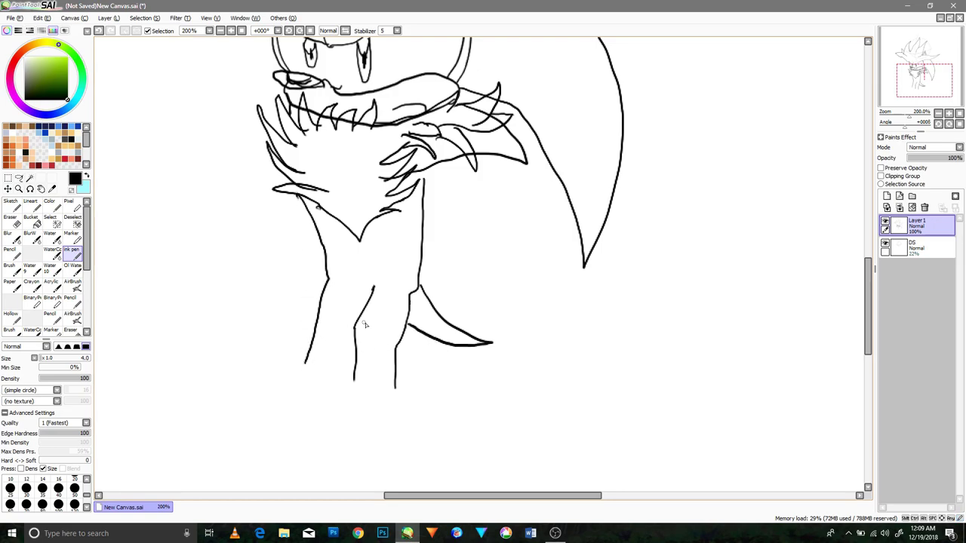
Draw the left arm as two slanted lines running down and outward from the shoulder fur
{"action": "left_click_drag", "start_coordinate": [287, 113], "coordinate": [231, 200]}
{"action": "left_click_drag", "start_coordinate": [264, 131], "coordinate": [224, 188]}
{"action": "left_click_drag", "start_coordinate": [289, 101], "coordinate": [257, 136]}
{"action": "left_click_drag", "start_coordinate": [333, 303], "coordinate": [439, 307]}
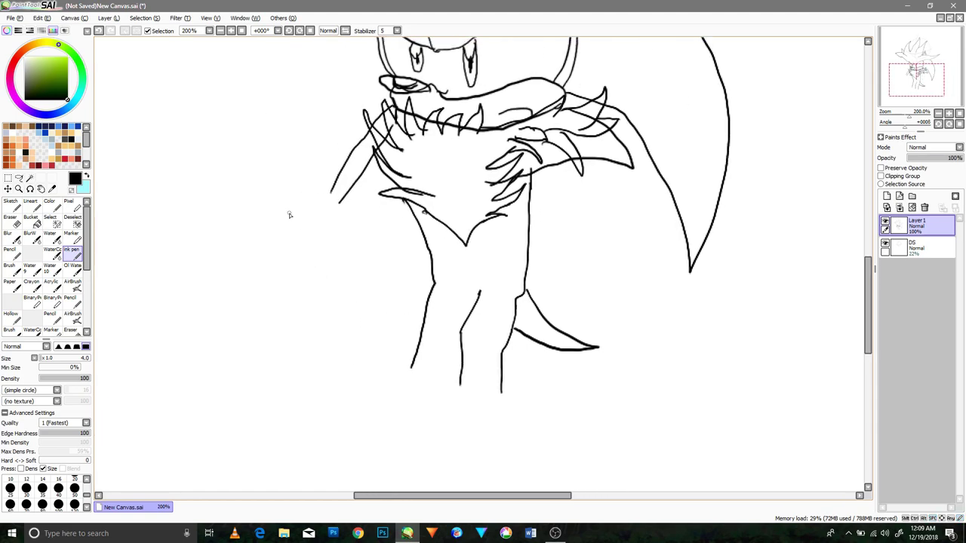
{"action": "key", "text": "ctrl+z"}
{"action": "left_click_drag", "start_coordinate": [396, 106], "coordinate": [293, 208]}
{"action": "key", "text": "ctrl+z"}
{"action": "mouse_move", "coordinate": [392, 135]}
{"action": "left_mouse_down"}
{"action": "mouse_move", "coordinate": [313, 234]}
{"action": "mouse_move", "coordinate": [288, 185]}
{"action": "mouse_move", "coordinate": [317, 188]}
{"action": "left_mouse_up"}
Draw a thick ring-shaped glove cuff around the end of the left arm
{"action": "left_click_drag", "start_coordinate": [345, 240], "coordinate": [314, 276]}
{"action": "left_click_drag", "start_coordinate": [255, 215], "coordinate": [302, 190]}
{"action": "mouse_move", "coordinate": [295, 278]}
{"action": "left_mouse_down"}
{"action": "mouse_move", "coordinate": [259, 213]}
{"action": "mouse_move", "coordinate": [260, 269]}
{"action": "mouse_move", "coordinate": [248, 225]}
{"action": "left_mouse_up"}
Erase the left leg's outer line and redraw the leg slanting outward with two parallel lines
{"action": "key", "text": "e"}
{"action": "mouse_move", "coordinate": [433, 281]}
{"action": "left_mouse_down"}
{"action": "mouse_move", "coordinate": [420, 295]}
{"action": "mouse_move", "coordinate": [412, 368]}
{"action": "left_mouse_up"}
{"action": "left_click", "coordinate": [73, 252]}
{"action": "left_click_drag", "start_coordinate": [356, 353], "coordinate": [432, 278]}
{"action": "mouse_move", "coordinate": [395, 370]}
{"action": "left_mouse_down"}
{"action": "mouse_move", "coordinate": [427, 354]}
{"action": "mouse_move", "coordinate": [417, 349]}
{"action": "mouse_move", "coordinate": [469, 307]}
{"action": "left_mouse_up"}
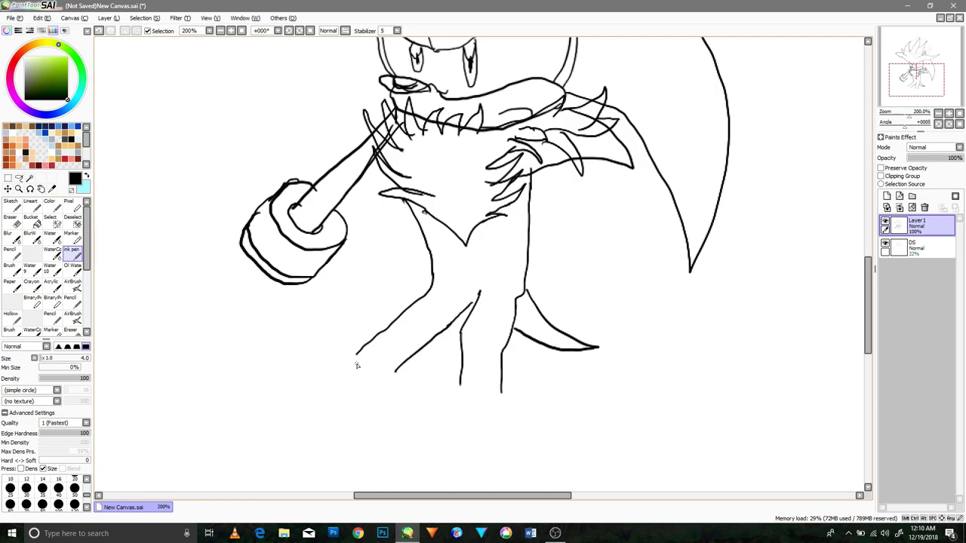
Draw a thick ring-shaped boot cuff with a lower rim around the end of the left leg
{"action": "mouse_move", "coordinate": [356, 352]}
{"action": "left_mouse_down"}
{"action": "mouse_move", "coordinate": [350, 368]}
{"action": "mouse_move", "coordinate": [368, 389]}
{"action": "mouse_move", "coordinate": [347, 370]}
{"action": "left_mouse_up"}
{"action": "mouse_move", "coordinate": [411, 360]}
{"action": "left_mouse_down"}
{"action": "mouse_move", "coordinate": [329, 373]}
{"action": "mouse_move", "coordinate": [356, 349]}
{"action": "mouse_move", "coordinate": [430, 369]}
{"action": "left_mouse_up"}
{"action": "mouse_move", "coordinate": [332, 389]}
{"action": "left_mouse_down"}
{"action": "mouse_move", "coordinate": [379, 434]}
{"action": "mouse_move", "coordinate": [362, 427]}
{"action": "mouse_move", "coordinate": [435, 373]}
{"action": "mouse_move", "coordinate": [363, 429]}
{"action": "left_mouse_up"}
{"action": "key", "text": "ctrl+z"}
{"action": "key", "text": "ctrl+z"}
{"action": "key", "text": "ctrl+z"}
{"action": "mouse_move", "coordinate": [437, 373]}
{"action": "left_mouse_down"}
{"action": "mouse_move", "coordinate": [419, 405]}
{"action": "mouse_move", "coordinate": [360, 428]}
{"action": "left_mouse_up"}
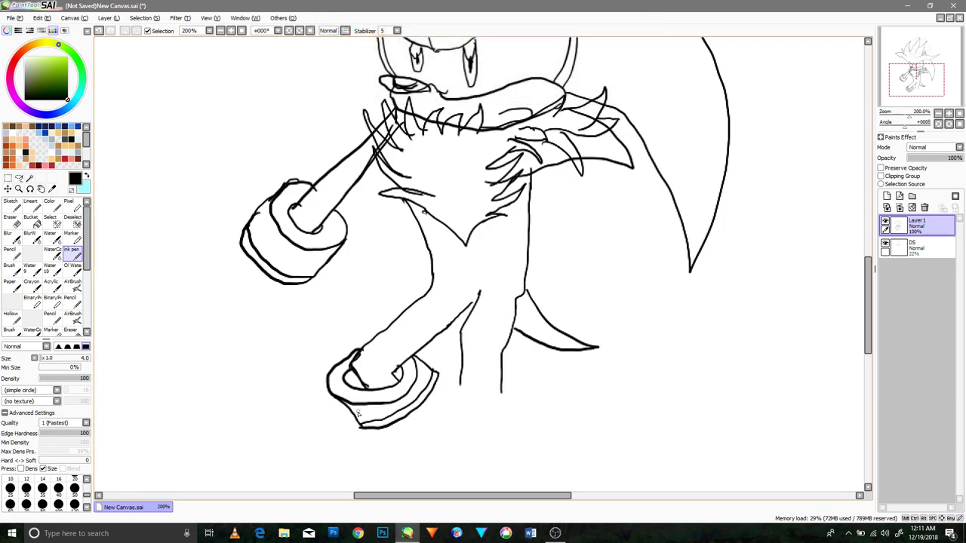
Add another band beneath the left boot cuff and draw the ankle and rounded toe below it
{"action": "left_click_drag", "start_coordinate": [376, 475], "coordinate": [317, 340]}
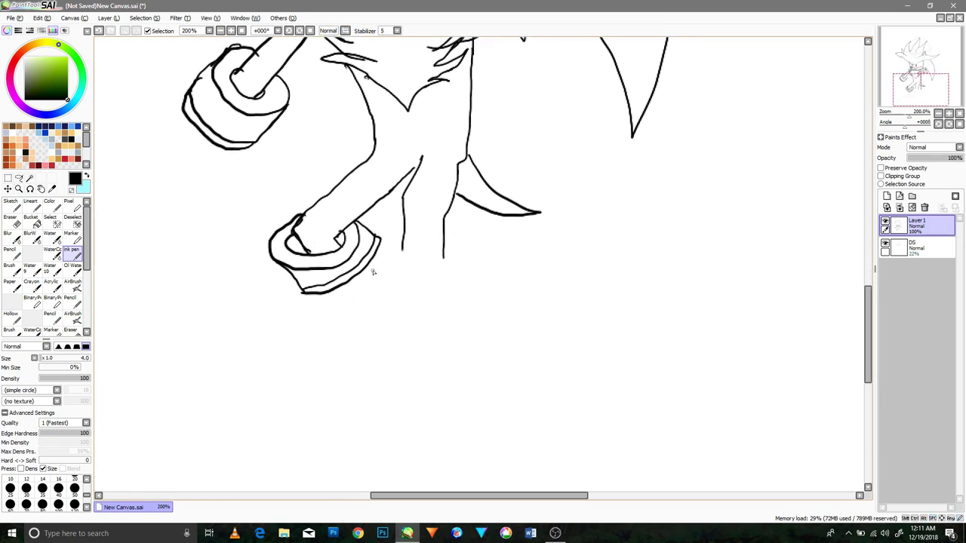
{"action": "mouse_move", "coordinate": [390, 248]}
{"action": "left_mouse_down"}
{"action": "mouse_move", "coordinate": [321, 304]}
{"action": "mouse_move", "coordinate": [285, 269]}
{"action": "left_mouse_up"}
{"action": "mouse_move", "coordinate": [370, 275]}
{"action": "left_mouse_down"}
{"action": "mouse_move", "coordinate": [338, 349]}
{"action": "mouse_move", "coordinate": [304, 367]}
{"action": "left_mouse_up"}
{"action": "left_click_drag", "start_coordinate": [311, 301], "coordinate": [286, 347]}
{"action": "mouse_move", "coordinate": [336, 383]}
{"action": "left_mouse_down"}
{"action": "mouse_move", "coordinate": [252, 375]}
{"action": "mouse_move", "coordinate": [290, 355]}
{"action": "left_mouse_up"}
{"action": "mouse_move", "coordinate": [339, 400]}
{"action": "left_mouse_down"}
{"action": "mouse_move", "coordinate": [313, 414]}
{"action": "mouse_move", "coordinate": [260, 369]}
{"action": "left_mouse_up"}
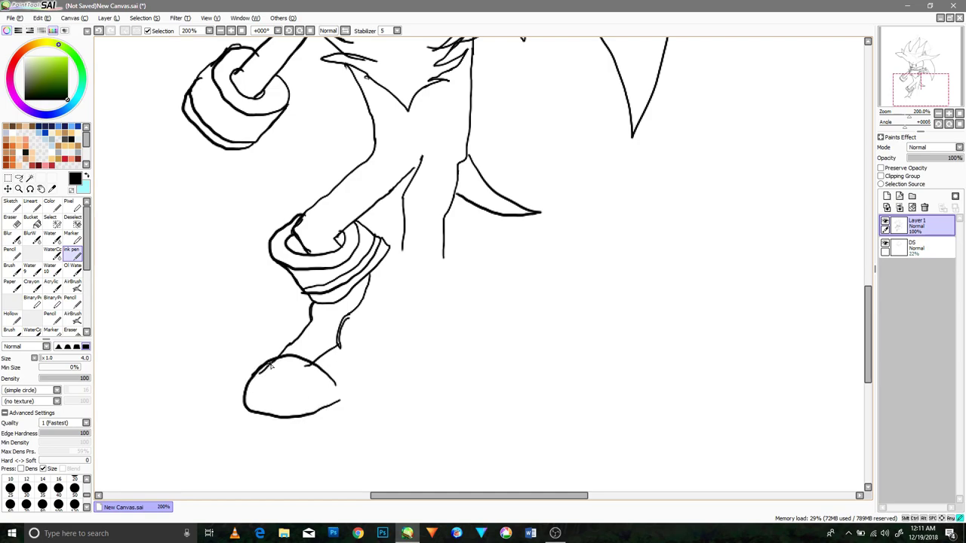
Complete the left shoe with its heel, toe cap edge, curved instep creases and a thick sole
{"action": "mouse_move", "coordinate": [350, 392]}
{"action": "left_mouse_down"}
{"action": "mouse_move", "coordinate": [406, 325]}
{"action": "mouse_move", "coordinate": [392, 256]}
{"action": "left_mouse_up"}
{"action": "left_click_drag", "start_coordinate": [335, 382], "coordinate": [344, 395]}
{"action": "left_click_drag", "start_coordinate": [302, 336], "coordinate": [340, 357]}
{"action": "left_click_drag", "start_coordinate": [311, 326], "coordinate": [357, 350]}
{"action": "key", "text": "ctrl+z"}
{"action": "left_click_drag", "start_coordinate": [311, 327], "coordinate": [360, 354]}
{"action": "mouse_move", "coordinate": [407, 315]}
{"action": "left_mouse_down"}
{"action": "mouse_move", "coordinate": [355, 402]}
{"action": "mouse_move", "coordinate": [276, 429]}
{"action": "mouse_move", "coordinate": [243, 408]}
{"action": "left_mouse_up"}
Draw a squared cuff with a stepped band on the right ankle and erase the shoe line crossing it
{"action": "mouse_move", "coordinate": [396, 289]}
{"action": "left_mouse_down"}
{"action": "mouse_move", "coordinate": [453, 240]}
{"action": "mouse_move", "coordinate": [389, 302]}
{"action": "mouse_move", "coordinate": [389, 242]}
{"action": "left_mouse_up"}
{"action": "left_click_drag", "start_coordinate": [461, 269], "coordinate": [389, 267]}
{"action": "mouse_move", "coordinate": [471, 269]}
{"action": "left_mouse_down"}
{"action": "mouse_move", "coordinate": [426, 282]}
{"action": "mouse_move", "coordinate": [390, 268]}
{"action": "left_mouse_up"}
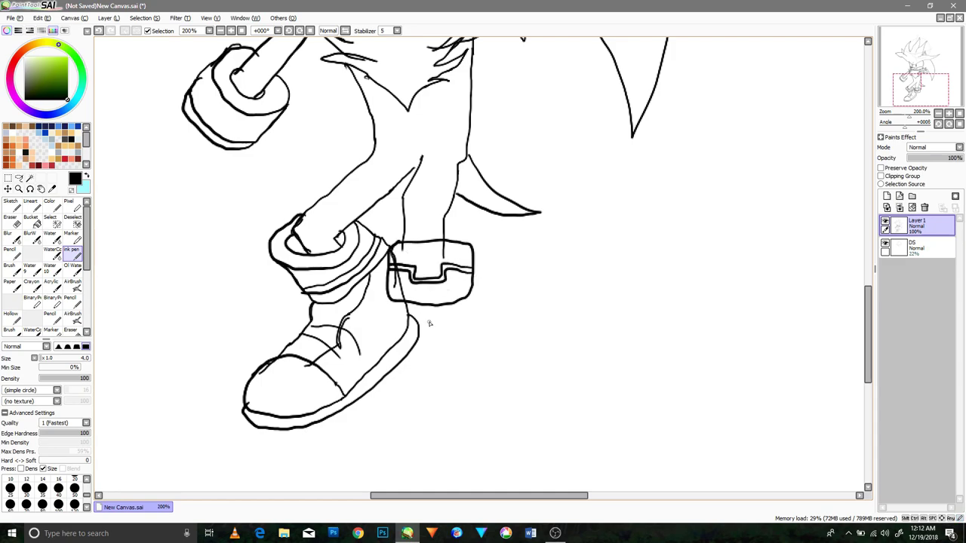
{"action": "left_click_drag", "start_coordinate": [464, 301], "coordinate": [443, 317]}
{"action": "key", "text": "ctrl+z"}
{"action": "key", "text": "e"}
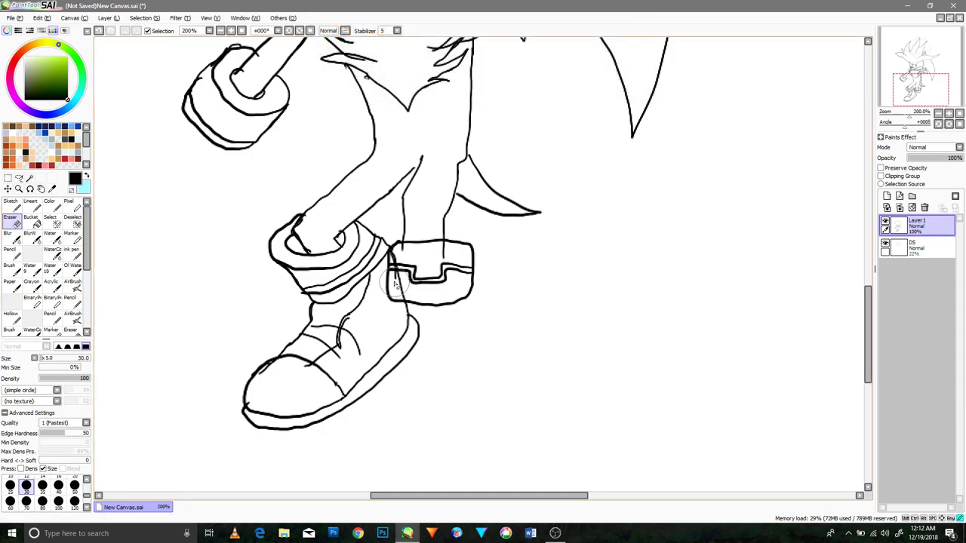
{"action": "mouse_move", "coordinate": [397, 281]}
{"action": "left_mouse_down"}
{"action": "mouse_move", "coordinate": [394, 257]}
{"action": "mouse_move", "coordinate": [397, 275]}
{"action": "left_mouse_up"}
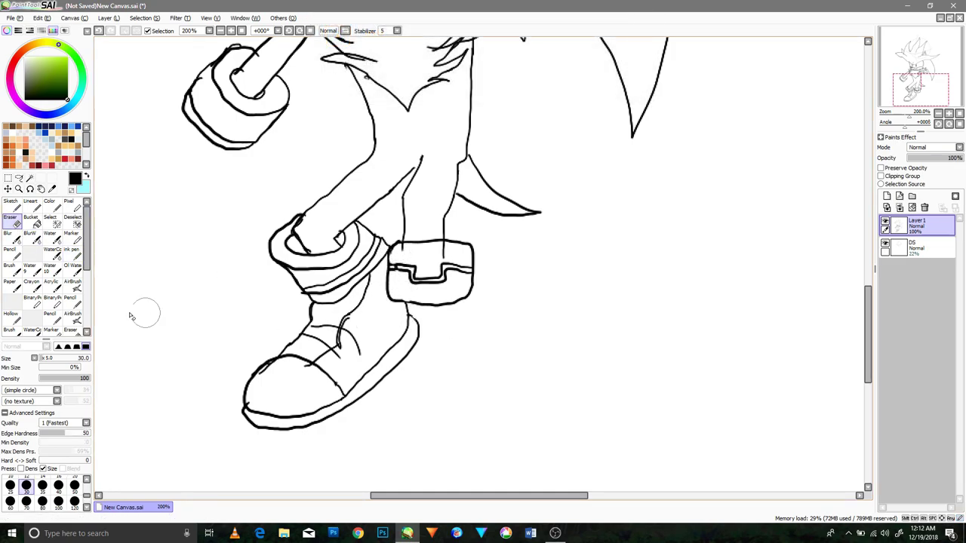
Draw a rounded, double-lined shoe tongue hanging beneath the right cuff
{"action": "left_click", "coordinate": [75, 255]}
{"action": "mouse_move", "coordinate": [466, 301]}
{"action": "left_mouse_down"}
{"action": "mouse_move", "coordinate": [435, 335]}
{"action": "mouse_move", "coordinate": [411, 335]}
{"action": "mouse_move", "coordinate": [397, 303]}
{"action": "left_mouse_up"}
{"action": "mouse_move", "coordinate": [468, 299]}
{"action": "left_mouse_down"}
{"action": "mouse_move", "coordinate": [399, 312]}
{"action": "mouse_move", "coordinate": [395, 302]}
{"action": "mouse_move", "coordinate": [411, 332]}
{"action": "mouse_move", "coordinate": [410, 322]}
{"action": "mouse_move", "coordinate": [404, 343]}
{"action": "mouse_move", "coordinate": [395, 311]}
{"action": "mouse_move", "coordinate": [420, 343]}
{"action": "left_mouse_up"}
Erase the heel and rear sole of the left shoe to make room for the right shoe
{"action": "left_click", "coordinate": [12, 221]}
{"action": "left_click", "coordinate": [71, 251]}
{"action": "mouse_move", "coordinate": [391, 300]}
{"action": "left_mouse_down"}
{"action": "mouse_move", "coordinate": [414, 362]}
{"action": "mouse_move", "coordinate": [355, 400]}
{"action": "left_mouse_up"}
{"action": "key", "text": "e"}
{"action": "left_click", "coordinate": [72, 255]}
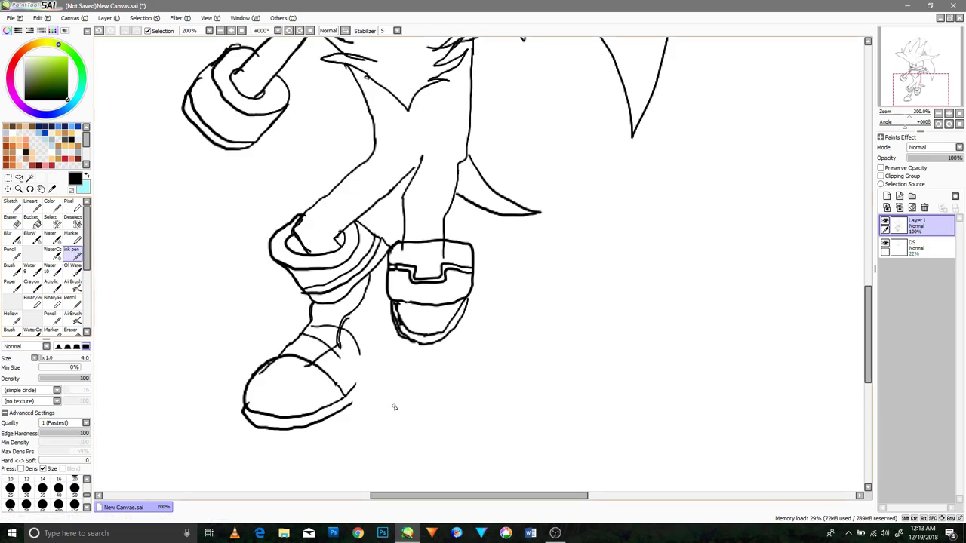
Draw the long front-facing outline of the right shoe and a curved line marking its toe cap
{"action": "left_click_drag", "start_coordinate": [475, 285], "coordinate": [478, 323]}
{"action": "left_click_drag", "start_coordinate": [386, 295], "coordinate": [381, 329]}
{"action": "scroll", "coordinate": [454, 400], "scroll_direction": "down", "scroll_amount": 2}
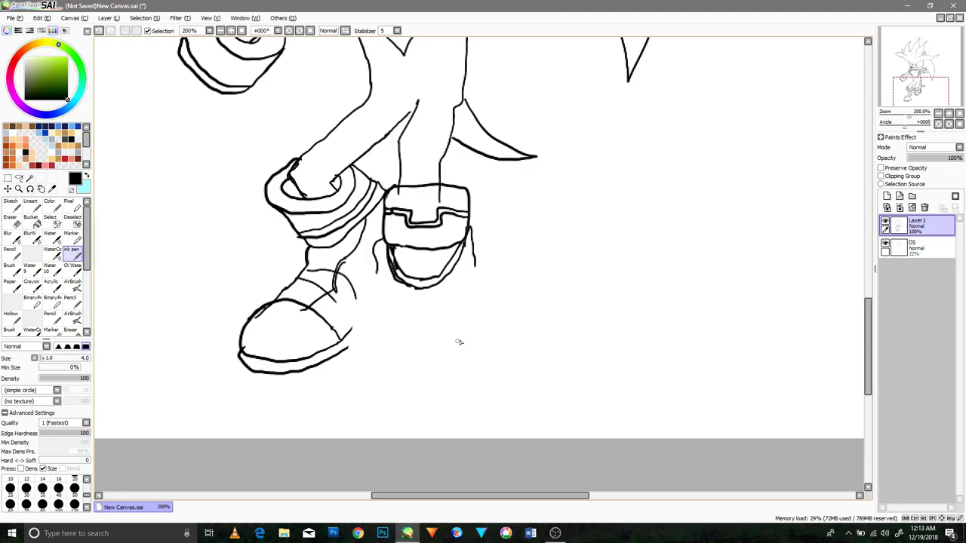
{"action": "mouse_move", "coordinate": [475, 264]}
{"action": "left_mouse_down"}
{"action": "mouse_move", "coordinate": [472, 402]}
{"action": "mouse_move", "coordinate": [381, 324]}
{"action": "mouse_move", "coordinate": [376, 273]}
{"action": "left_mouse_up"}
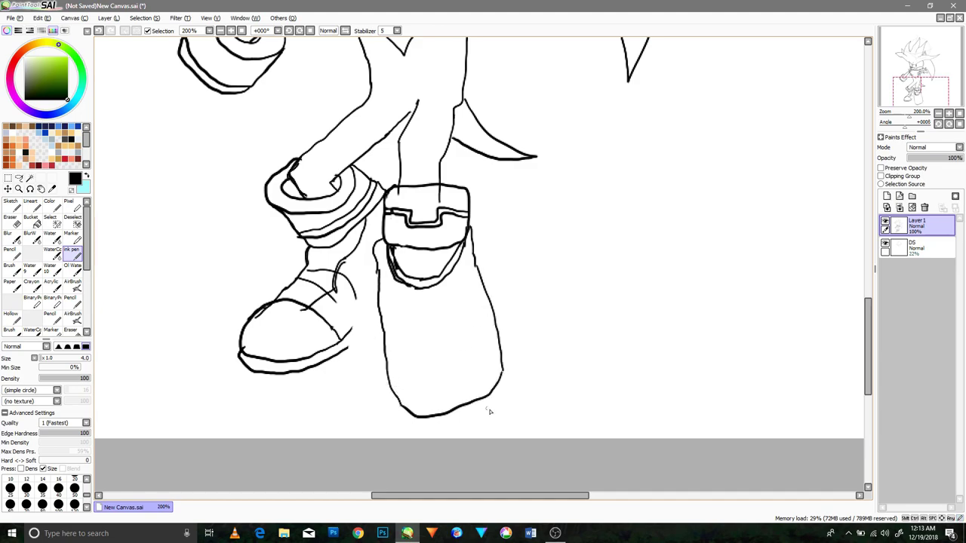
{"action": "mouse_move", "coordinate": [390, 371]}
{"action": "left_mouse_down"}
{"action": "mouse_move", "coordinate": [420, 344]}
{"action": "mouse_move", "coordinate": [507, 368]}
{"action": "left_mouse_up"}
{"action": "mouse_move", "coordinate": [580, 356]}
{"action": "left_mouse_down"}
{"action": "mouse_move", "coordinate": [611, 328]}
{"action": "mouse_move", "coordinate": [620, 357]}
{"action": "mouse_move", "coordinate": [653, 367]}
{"action": "left_mouse_up"}
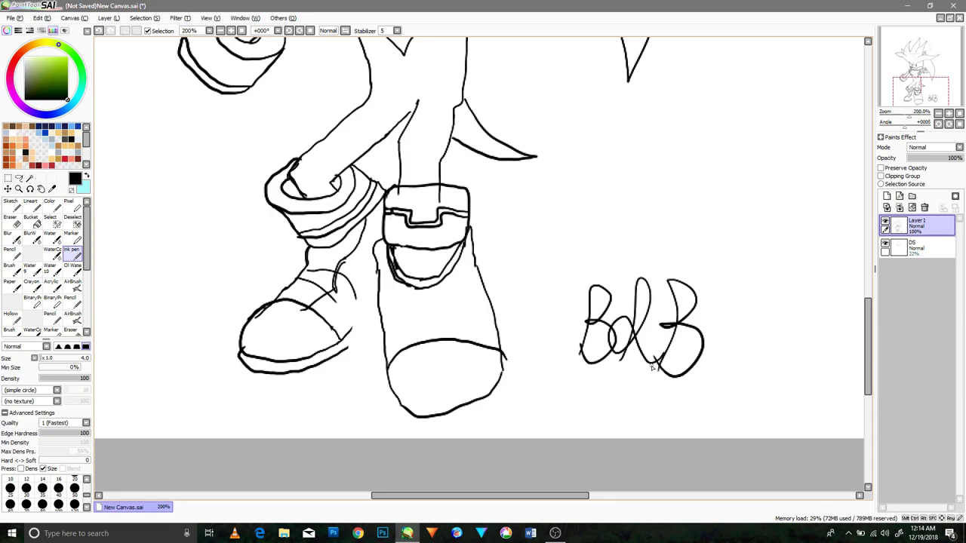
{"action": "key", "text": "ctrl+z"}
{"action": "key", "text": "ctrl+z"}
{"action": "key", "text": "ctrl+z"}
{"action": "key", "text": "ctrl+z"}
{"action": "key", "text": "ctrl+z"}
{"action": "key", "text": "ctrl+z"}
{"action": "key", "text": "ctrl+y"}
{"action": "left_click_drag", "start_coordinate": [627, 284], "coordinate": [620, 332]}
{"action": "mouse_move", "coordinate": [670, 315]}
{"action": "left_mouse_down"}
{"action": "mouse_move", "coordinate": [675, 342]}
{"action": "mouse_move", "coordinate": [709, 346]}
{"action": "left_mouse_up"}
{"action": "left_click_drag", "start_coordinate": [728, 289], "coordinate": [720, 351]}
{"action": "key", "text": "ctrl+z"}
{"action": "key", "text": "ctrl+z"}
{"action": "key", "text": "ctrl+z"}
{"action": "key", "text": "ctrl+z"}
Draw a thick sole around the right shoe's toe cap and add instep creases with a small side strap
{"action": "mouse_move", "coordinate": [498, 329]}
{"action": "left_mouse_down"}
{"action": "mouse_move", "coordinate": [517, 407]}
{"action": "mouse_move", "coordinate": [377, 384]}
{"action": "mouse_move", "coordinate": [378, 327]}
{"action": "left_mouse_up"}
{"action": "left_click_drag", "start_coordinate": [495, 312], "coordinate": [509, 349]}
{"action": "mouse_move", "coordinate": [402, 284]}
{"action": "left_mouse_down"}
{"action": "mouse_move", "coordinate": [416, 343]}
{"action": "mouse_move", "coordinate": [399, 280]}
{"action": "left_mouse_up"}
{"action": "key", "text": "ctrl+z"}
{"action": "left_click_drag", "start_coordinate": [459, 259], "coordinate": [462, 341]}
{"action": "mouse_move", "coordinate": [384, 334]}
{"action": "left_mouse_down"}
{"action": "mouse_move", "coordinate": [383, 321]}
{"action": "mouse_move", "coordinate": [433, 313]}
{"action": "left_mouse_up"}
{"action": "left_click_drag", "start_coordinate": [427, 325], "coordinate": [384, 333]}
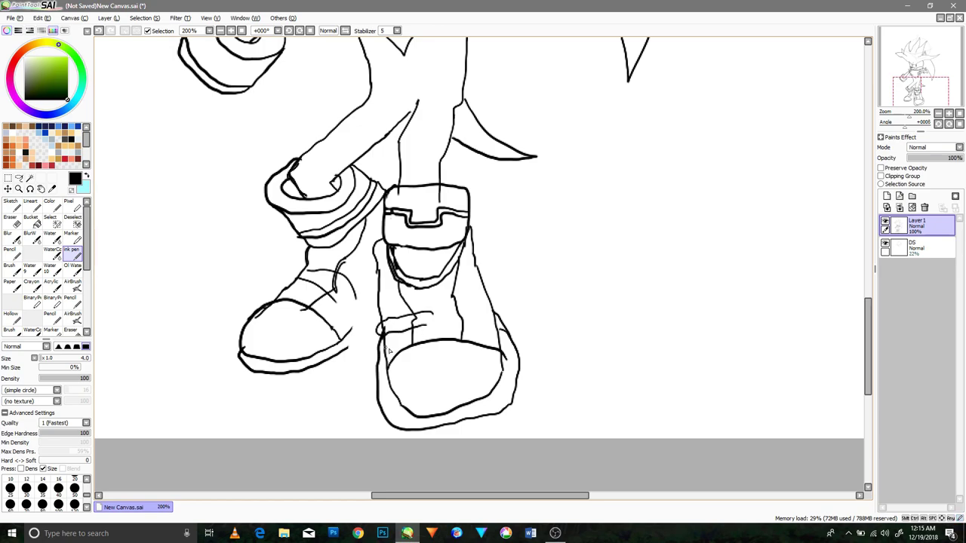
Add outer contours along both sides of the right shoe and redraw the back edge of the left shoe
{"action": "left_click_drag", "start_coordinate": [381, 267], "coordinate": [376, 337]}
{"action": "left_click_drag", "start_coordinate": [466, 255], "coordinate": [500, 320]}
{"action": "mouse_move", "coordinate": [350, 350]}
{"action": "left_mouse_down"}
{"action": "mouse_move", "coordinate": [374, 327]}
{"action": "mouse_move", "coordinate": [355, 325]}
{"action": "left_mouse_up"}
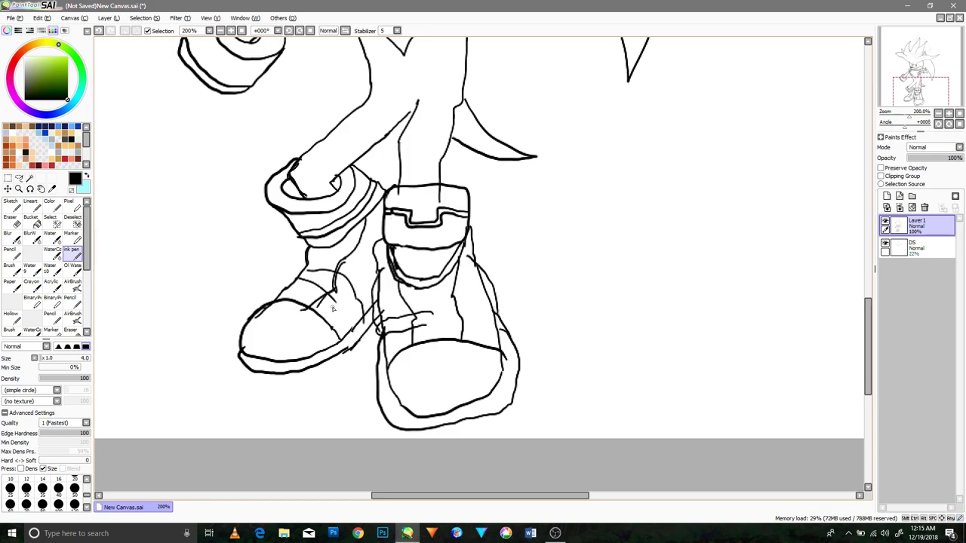
Draw the left gloved hand below its cuff, with a rounded outline and the first curled fingers
{"action": "left_click_drag", "start_coordinate": [250, 120], "coordinate": [416, 348]}
{"action": "left_click_drag", "start_coordinate": [420, 316], "coordinate": [391, 353]}
{"action": "mouse_move", "coordinate": [347, 276]}
{"action": "left_mouse_down"}
{"action": "mouse_move", "coordinate": [316, 323]}
{"action": "mouse_move", "coordinate": [358, 357]}
{"action": "mouse_move", "coordinate": [356, 368]}
{"action": "mouse_move", "coordinate": [360, 354]}
{"action": "mouse_move", "coordinate": [331, 383]}
{"action": "mouse_move", "coordinate": [382, 386]}
{"action": "left_mouse_up"}
{"action": "mouse_move", "coordinate": [318, 324]}
{"action": "left_mouse_down"}
{"action": "mouse_move", "coordinate": [325, 396]}
{"action": "mouse_move", "coordinate": [382, 384]}
{"action": "left_mouse_up"}
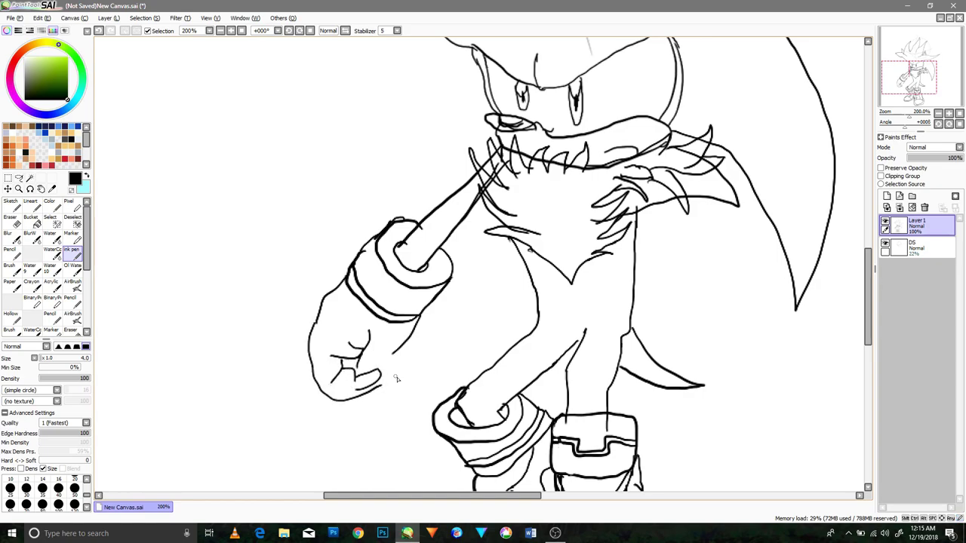
Close the left hand's inner edge and add the remaining curled fingers and a small pointed tip beside them
{"action": "left_click_drag", "start_coordinate": [399, 353], "coordinate": [384, 387]}
{"action": "left_click_drag", "start_coordinate": [369, 359], "coordinate": [362, 374]}
{"action": "left_click_drag", "start_coordinate": [376, 347], "coordinate": [387, 360]}
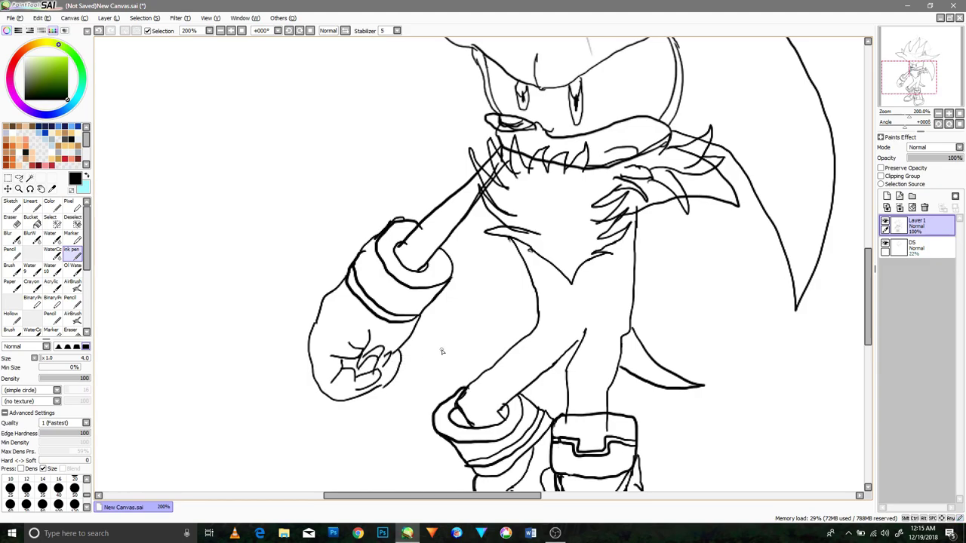
{"action": "key", "text": "ctrl+z"}
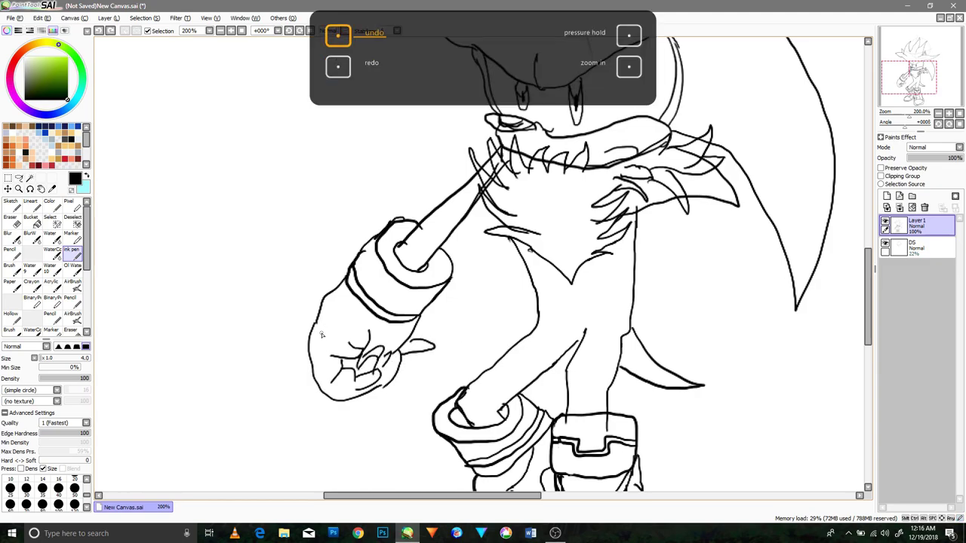
{"action": "left_click_drag", "start_coordinate": [411, 337], "coordinate": [402, 349]}
Draw the right arm from the shoulder fur down to a banded glove cuff and erase stray lines
{"action": "mouse_move", "coordinate": [619, 323]}
{"action": "left_mouse_down"}
{"action": "mouse_move", "coordinate": [469, 282]}
{"action": "mouse_move", "coordinate": [494, 279]}
{"action": "left_mouse_up"}
{"action": "scroll", "coordinate": [506, 240], "scroll_direction": "up", "scroll_amount": 3}
{"action": "scroll", "coordinate": [506, 240], "scroll_direction": "right", "scroll_amount": 1}
{"action": "left_click_drag", "start_coordinate": [486, 226], "coordinate": [495, 281]}
{"action": "mouse_move", "coordinate": [470, 198]}
{"action": "left_mouse_down"}
{"action": "mouse_move", "coordinate": [560, 341]}
{"action": "mouse_move", "coordinate": [491, 295]}
{"action": "mouse_move", "coordinate": [453, 235]}
{"action": "left_mouse_up"}
{"action": "mouse_move", "coordinate": [521, 389]}
{"action": "left_mouse_down"}
{"action": "mouse_move", "coordinate": [504, 358]}
{"action": "mouse_move", "coordinate": [593, 375]}
{"action": "mouse_move", "coordinate": [545, 336]}
{"action": "mouse_move", "coordinate": [574, 328]}
{"action": "left_mouse_up"}
{"action": "left_click", "coordinate": [12, 221]}
{"action": "mouse_move", "coordinate": [522, 368]}
{"action": "left_mouse_down"}
{"action": "mouse_move", "coordinate": [517, 388]}
{"action": "mouse_move", "coordinate": [502, 381]}
{"action": "mouse_move", "coordinate": [581, 347]}
{"action": "mouse_move", "coordinate": [513, 390]}
{"action": "mouse_move", "coordinate": [384, 253]}
{"action": "left_mouse_up"}
{"action": "left_click", "coordinate": [72, 250]}
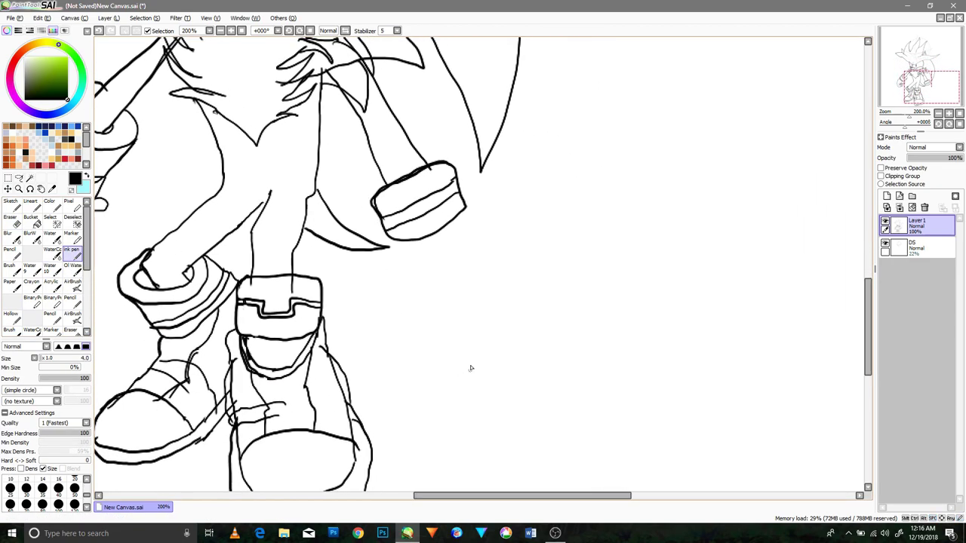
Draw the clenched right hand below its cuff, with a rounded outline, thumb and curled fingers
{"action": "left_click_drag", "start_coordinate": [464, 206], "coordinate": [501, 252]}
{"action": "mouse_move", "coordinate": [394, 241]}
{"action": "left_mouse_down"}
{"action": "mouse_move", "coordinate": [400, 294]}
{"action": "mouse_move", "coordinate": [453, 352]}
{"action": "mouse_move", "coordinate": [470, 345]}
{"action": "left_mouse_up"}
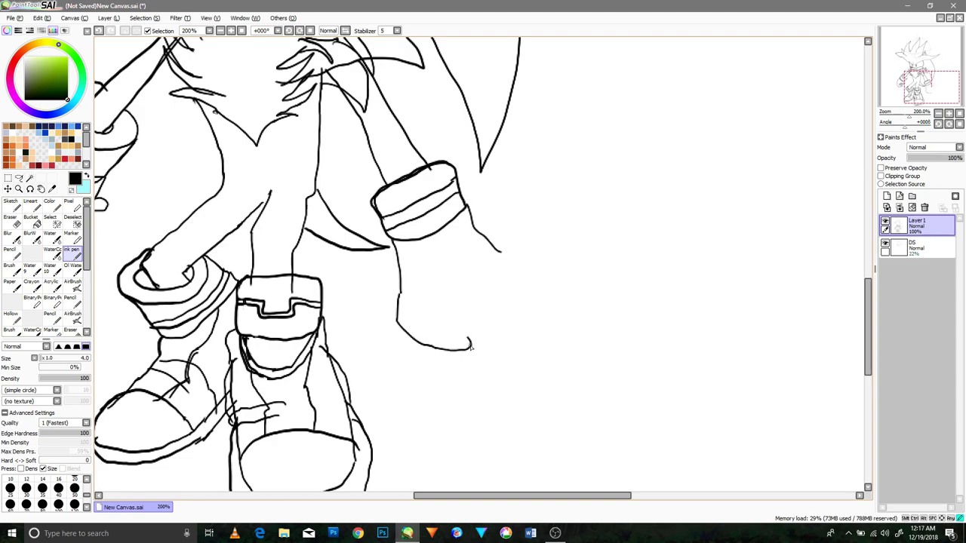
{"action": "left_click_drag", "start_coordinate": [440, 308], "coordinate": [461, 291]}
{"action": "mouse_move", "coordinate": [500, 252]}
{"action": "left_mouse_down"}
{"action": "mouse_move", "coordinate": [520, 310]}
{"action": "mouse_move", "coordinate": [498, 331]}
{"action": "left_mouse_up"}
{"action": "mouse_move", "coordinate": [501, 294]}
{"action": "left_mouse_down"}
{"action": "mouse_move", "coordinate": [487, 347]}
{"action": "mouse_move", "coordinate": [489, 332]}
{"action": "left_mouse_up"}
{"action": "mouse_move", "coordinate": [467, 343]}
{"action": "left_mouse_down"}
{"action": "mouse_move", "coordinate": [481, 349]}
{"action": "mouse_move", "coordinate": [462, 292]}
{"action": "left_mouse_up"}
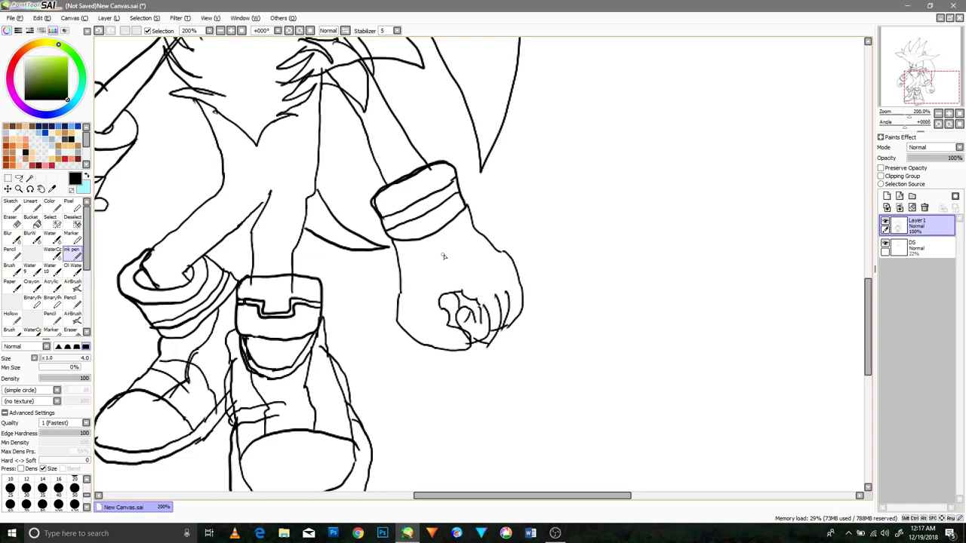
Touch up the back of the right hand near the cuff and the line between the legs with short strokes
{"action": "mouse_move", "coordinate": [461, 241]}
{"action": "left_mouse_down"}
{"action": "mouse_move", "coordinate": [494, 249]}
{"action": "mouse_move", "coordinate": [462, 231]}
{"action": "left_mouse_up"}
{"action": "left_click_drag", "start_coordinate": [474, 230], "coordinate": [464, 209]}
{"action": "left_click_drag", "start_coordinate": [261, 204], "coordinate": [271, 191]}
Draw a long quill on the left, running from the head spike behind the arm to a point beside the torso
{"action": "mouse_move", "coordinate": [383, 226]}
{"action": "left_mouse_down"}
{"action": "mouse_move", "coordinate": [528, 346]}
{"action": "mouse_move", "coordinate": [560, 406]}
{"action": "left_mouse_up"}
{"action": "left_click_drag", "start_coordinate": [322, 88], "coordinate": [347, 197]}
{"action": "key", "text": "ctrl+z"}
{"action": "mouse_move", "coordinate": [301, 73]}
{"action": "left_mouse_down"}
{"action": "mouse_move", "coordinate": [330, 165]}
{"action": "mouse_move", "coordinate": [324, 217]}
{"action": "left_mouse_up"}
{"action": "left_click_drag", "start_coordinate": [330, 257], "coordinate": [313, 335]}
{"action": "left_click_drag", "start_coordinate": [313, 336], "coordinate": [385, 287]}
{"action": "left_click_drag", "start_coordinate": [325, 214], "coordinate": [322, 229]}
{"action": "scroll", "coordinate": [310, 205], "scroll_direction": "up", "scroll_amount": 3}
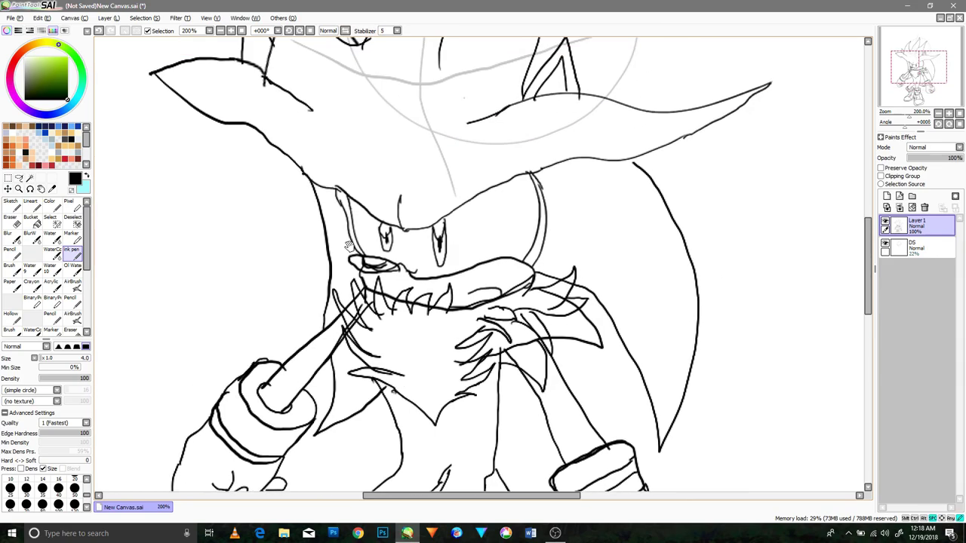
Fill the gaps between the double lines at both side edges of the face with black
{"action": "left_click_drag", "start_coordinate": [338, 192], "coordinate": [349, 226]}
{"action": "left_click_drag", "start_coordinate": [348, 203], "coordinate": [359, 250]}
{"action": "left_click_drag", "start_coordinate": [340, 191], "coordinate": [345, 203]}
{"action": "left_click_drag", "start_coordinate": [539, 225], "coordinate": [537, 258]}
{"action": "left_click_drag", "start_coordinate": [531, 178], "coordinate": [540, 226]}
{"action": "mouse_move", "coordinate": [530, 178]}
{"action": "left_mouse_down"}
{"action": "mouse_move", "coordinate": [542, 210]}
{"action": "mouse_move", "coordinate": [537, 258]}
{"action": "left_mouse_up"}
{"action": "left_click_drag", "start_coordinate": [542, 229], "coordinate": [526, 264]}
On the DS layer, select the guide circle and its cross lines, move them down over the face, and clear the selection
{"action": "left_click_drag", "start_coordinate": [477, 201], "coordinate": [503, 375]}
{"action": "left_click", "coordinate": [920, 247]}
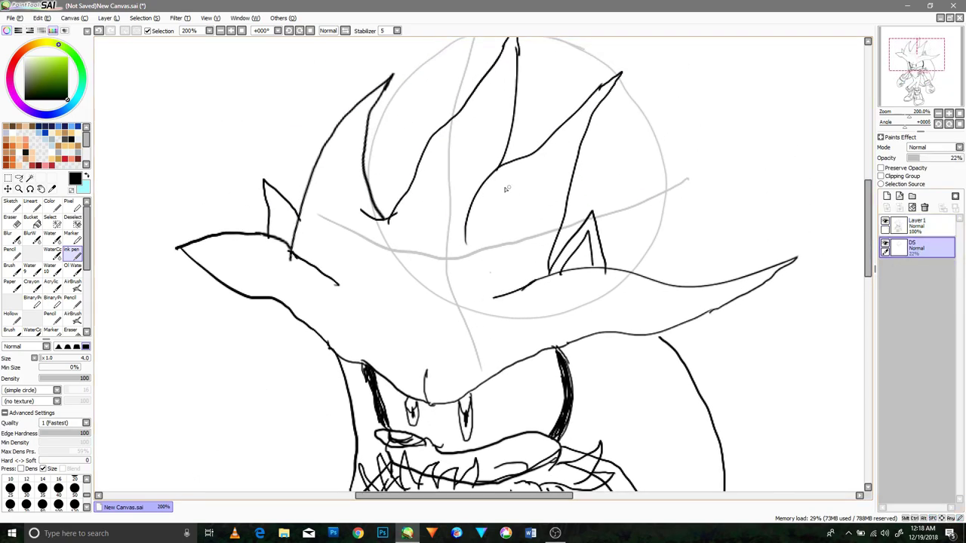
{"action": "left_click", "coordinate": [8, 179]}
{"action": "left_click_drag", "start_coordinate": [361, 186], "coordinate": [373, 250]}
{"action": "left_click_drag", "start_coordinate": [295, 84], "coordinate": [367, 196]}
{"action": "left_click_drag", "start_coordinate": [216, 43], "coordinate": [761, 439]}
{"action": "left_click_drag", "start_coordinate": [553, 261], "coordinate": [535, 431]}
{"action": "left_click_drag", "start_coordinate": [576, 308], "coordinate": [563, 200]}
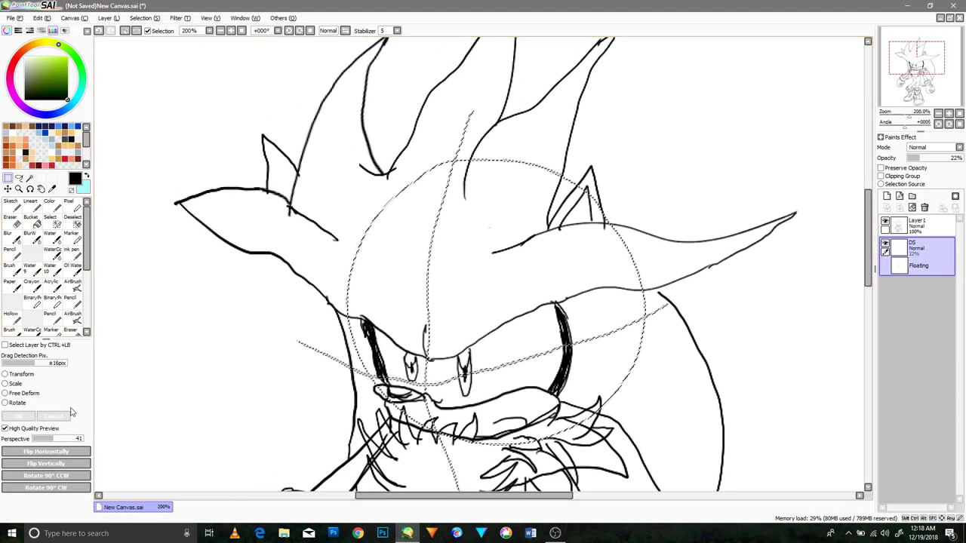
{"action": "left_click", "coordinate": [128, 31]}
Sketch five long guide curves on the DS layer, fanning out from the circle to set the direction of the head spikes
{"action": "left_click", "coordinate": [74, 255]}
{"action": "mouse_move", "coordinate": [474, 182]}
{"action": "left_mouse_down"}
{"action": "mouse_move", "coordinate": [470, 289]}
{"action": "mouse_move", "coordinate": [438, 283]}
{"action": "left_mouse_up"}
{"action": "left_click_drag", "start_coordinate": [417, 294], "coordinate": [535, 39]}
{"action": "left_click_drag", "start_coordinate": [482, 295], "coordinate": [666, 86]}
{"action": "left_click_drag", "start_coordinate": [325, 308], "coordinate": [363, 38]}
{"action": "mouse_move", "coordinate": [519, 360]}
{"action": "left_mouse_down"}
{"action": "mouse_move", "coordinate": [536, 363]}
{"action": "mouse_move", "coordinate": [799, 241]}
{"action": "left_mouse_up"}
{"action": "mouse_move", "coordinate": [325, 368]}
{"action": "left_mouse_down"}
{"action": "mouse_move", "coordinate": [212, 324]}
{"action": "mouse_move", "coordinate": [151, 198]}
{"action": "left_mouse_up"}
Erase the old upper head spikes and the left side spike on Layer1 with a large eraser
{"action": "left_click", "coordinate": [917, 225]}
{"action": "left_click", "coordinate": [9, 219]}
{"action": "left_click", "coordinate": [26, 484]}
{"action": "mouse_move", "coordinate": [192, 280]}
{"action": "left_mouse_down"}
{"action": "mouse_move", "coordinate": [209, 338]}
{"action": "mouse_move", "coordinate": [151, 328]}
{"action": "mouse_move", "coordinate": [249, 285]}
{"action": "mouse_move", "coordinate": [244, 302]}
{"action": "mouse_move", "coordinate": [339, 103]}
{"action": "mouse_move", "coordinate": [332, 213]}
{"action": "mouse_move", "coordinate": [341, 281]}
{"action": "left_mouse_up"}
{"action": "mouse_move", "coordinate": [470, 151]}
{"action": "left_mouse_down"}
{"action": "mouse_move", "coordinate": [402, 200]}
{"action": "mouse_move", "coordinate": [367, 257]}
{"action": "left_mouse_up"}
{"action": "mouse_move", "coordinate": [531, 267]}
{"action": "left_mouse_down"}
{"action": "mouse_move", "coordinate": [573, 121]}
{"action": "mouse_move", "coordinate": [437, 272]}
{"action": "mouse_move", "coordinate": [428, 296]}
{"action": "mouse_move", "coordinate": [675, 52]}
{"action": "left_mouse_up"}
{"action": "left_click", "coordinate": [80, 257]}
{"action": "left_click_drag", "start_coordinate": [527, 317], "coordinate": [674, 52]}
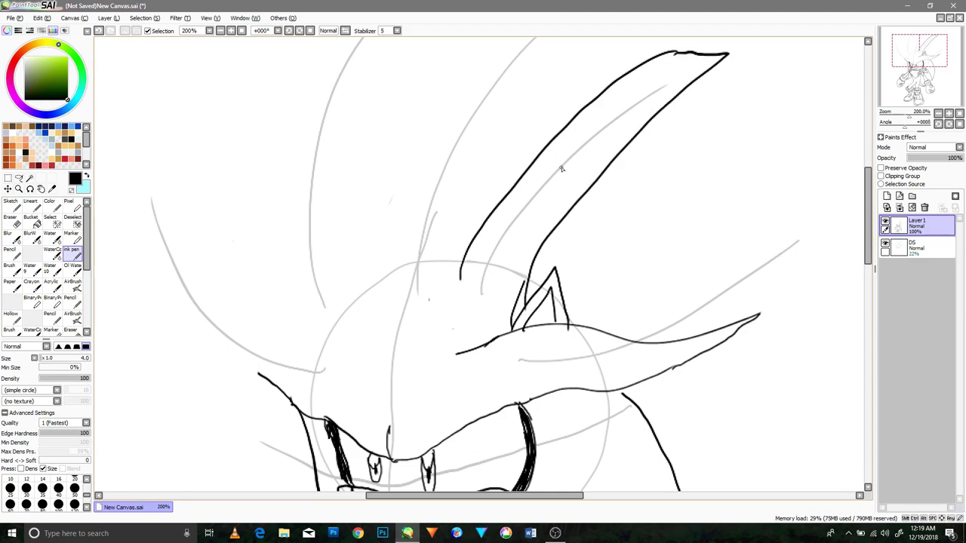
{"action": "key", "text": "ctrl+z"}
{"action": "key", "text": "ctrl+z"}
Draw a long pointed head spike around the right upper guide curve, rising from the ear
{"action": "scroll", "coordinate": [432, 189], "scroll_direction": "up", "scroll_amount": 2}
{"action": "left_click_drag", "start_coordinate": [390, 237], "coordinate": [608, 28]}
{"action": "left_click_drag", "start_coordinate": [556, 138], "coordinate": [523, 203]}
{"action": "left_click_drag", "start_coordinate": [468, 305], "coordinate": [617, 83]}
{"action": "mouse_move", "coordinate": [502, 297]}
{"action": "left_mouse_down"}
{"action": "mouse_move", "coordinate": [525, 161]}
{"action": "mouse_move", "coordinate": [498, 193]}
{"action": "left_mouse_up"}
{"action": "mouse_move", "coordinate": [352, 246]}
{"action": "left_mouse_down"}
{"action": "mouse_move", "coordinate": [360, 181]}
{"action": "mouse_move", "coordinate": [391, 144]}
{"action": "left_mouse_up"}
{"action": "left_click_drag", "start_coordinate": [496, 172], "coordinate": [664, 53]}
{"action": "left_click_drag", "start_coordinate": [496, 289], "coordinate": [675, 41]}
{"action": "left_click_drag", "start_coordinate": [524, 181], "coordinate": [645, 249]}
Draw the tall middle head spike around its guide curve, redoing failed strokes and cleaning up its base
{"action": "mouse_move", "coordinate": [385, 263]}
{"action": "left_mouse_down"}
{"action": "mouse_move", "coordinate": [394, 164]}
{"action": "mouse_move", "coordinate": [486, 56]}
{"action": "left_mouse_up"}
{"action": "mouse_move", "coordinate": [503, 224]}
{"action": "left_mouse_down"}
{"action": "mouse_move", "coordinate": [488, 121]}
{"action": "mouse_move", "coordinate": [539, 42]}
{"action": "left_mouse_up"}
{"action": "mouse_move", "coordinate": [482, 63]}
{"action": "left_mouse_down"}
{"action": "mouse_move", "coordinate": [544, 26]}
{"action": "mouse_move", "coordinate": [520, 110]}
{"action": "left_mouse_up"}
{"action": "left_click_drag", "start_coordinate": [530, 100], "coordinate": [562, 76]}
{"action": "left_click_drag", "start_coordinate": [484, 113], "coordinate": [563, 75]}
{"action": "mouse_move", "coordinate": [480, 245]}
{"action": "left_mouse_down"}
{"action": "mouse_move", "coordinate": [449, 144]}
{"action": "mouse_move", "coordinate": [460, 186]}
{"action": "mouse_move", "coordinate": [434, 265]}
{"action": "left_mouse_up"}
{"action": "key", "text": "ctrl+z"}
{"action": "key", "text": "ctrl+z"}
{"action": "key", "text": "ctrl+z"}
{"action": "key", "text": "ctrl+z"}
{"action": "key", "text": "ctrl+z"}
{"action": "key", "text": "ctrl+z"}
{"action": "key", "text": "e"}
{"action": "mouse_move", "coordinate": [543, 198]}
{"action": "left_mouse_down"}
{"action": "mouse_move", "coordinate": [513, 309]}
{"action": "mouse_move", "coordinate": [551, 319]}
{"action": "left_mouse_up"}
{"action": "left_click", "coordinate": [73, 255]}
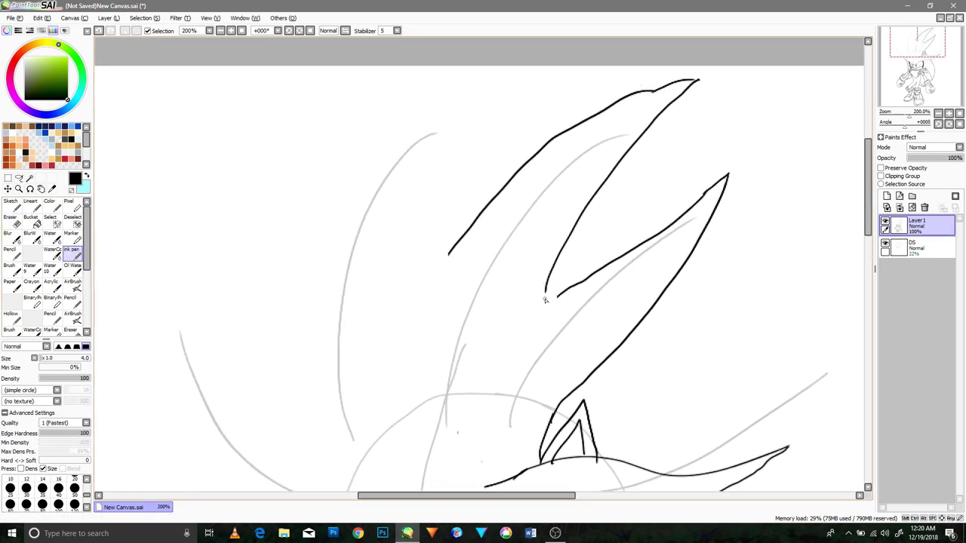
Join the bases of the middle and right spikes and draw the left upper head spike with a hooked tip
{"action": "left_click_drag", "start_coordinate": [544, 287], "coordinate": [543, 322]}
{"action": "left_click_drag", "start_coordinate": [327, 337], "coordinate": [439, 110]}
{"action": "mouse_move", "coordinate": [451, 249]}
{"action": "left_mouse_down"}
{"action": "mouse_move", "coordinate": [413, 311]}
{"action": "mouse_move", "coordinate": [465, 105]}
{"action": "left_mouse_up"}
{"action": "left_click_drag", "start_coordinate": [416, 125], "coordinate": [462, 105]}
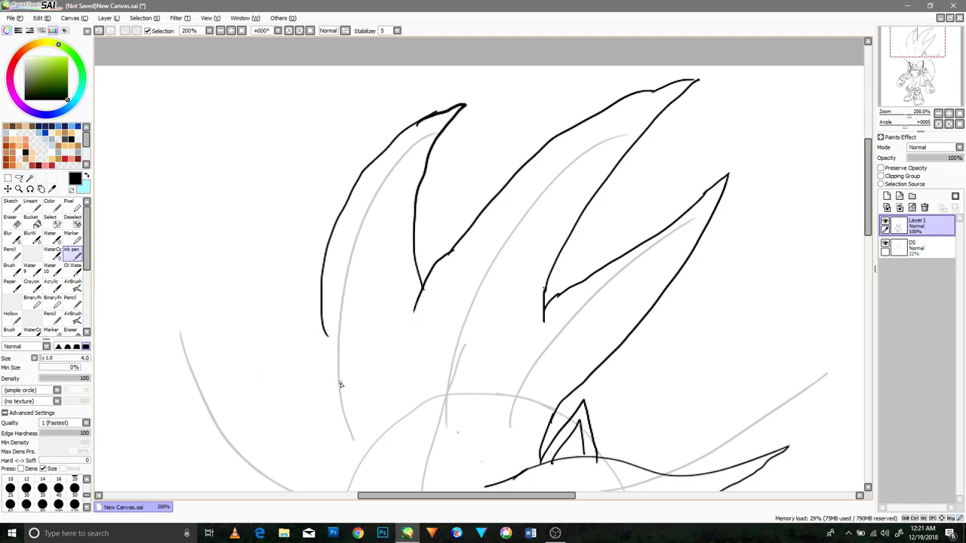
{"action": "mouse_move", "coordinate": [325, 332]}
{"action": "left_mouse_down"}
{"action": "mouse_move", "coordinate": [337, 391]}
{"action": "mouse_move", "coordinate": [306, 299]}
{"action": "left_mouse_up"}
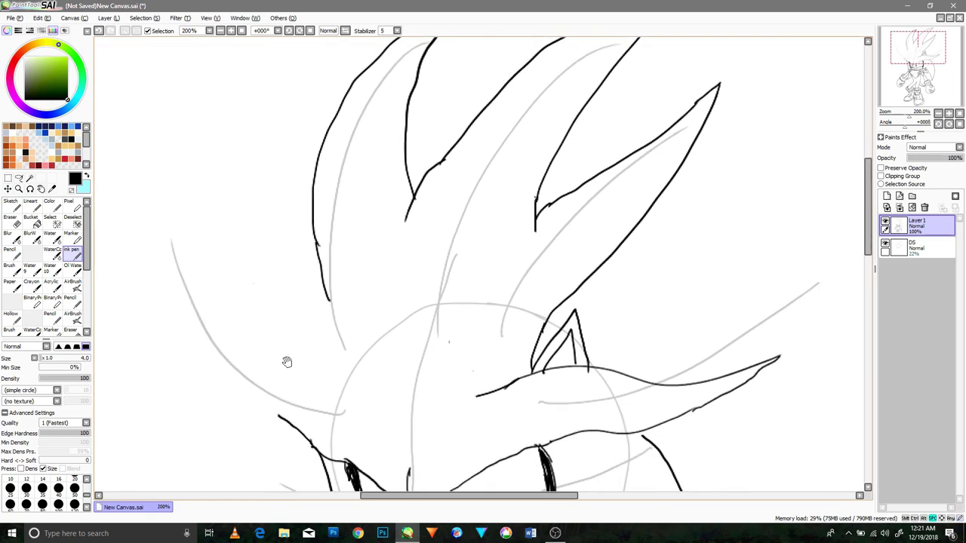
Draw the left side spike sweeping outward from the brow, with a small pointed ear above it
{"action": "left_click_drag", "start_coordinate": [280, 415], "coordinate": [134, 280]}
{"action": "left_click_drag", "start_coordinate": [254, 315], "coordinate": [316, 316]}
{"action": "mouse_move", "coordinate": [390, 301]}
{"action": "left_mouse_down"}
{"action": "mouse_move", "coordinate": [394, 329]}
{"action": "mouse_move", "coordinate": [145, 267]}
{"action": "mouse_move", "coordinate": [133, 278]}
{"action": "left_mouse_up"}
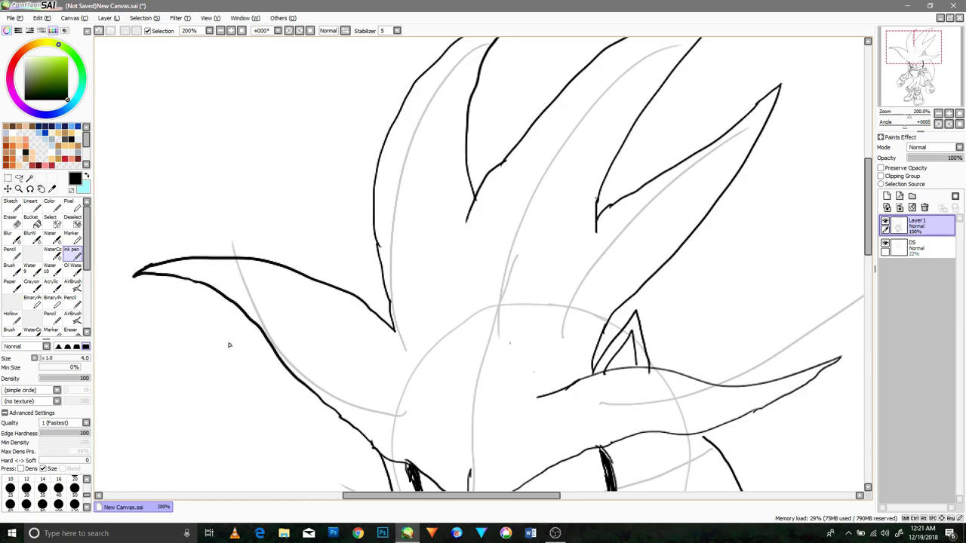
{"action": "left_click_drag", "start_coordinate": [350, 293], "coordinate": [339, 212]}
{"action": "mouse_move", "coordinate": [342, 210]}
{"action": "left_mouse_down"}
{"action": "mouse_move", "coordinate": [379, 247]}
{"action": "mouse_move", "coordinate": [340, 203]}
{"action": "left_mouse_up"}
Erase the old right side spike and ear and draw a larger spike curving up to a hooked tip
{"action": "left_click_drag", "start_coordinate": [556, 351], "coordinate": [355, 301]}
{"action": "left_click", "coordinate": [33, 221]}
{"action": "left_click", "coordinate": [11, 222]}
{"action": "mouse_move", "coordinate": [442, 315]}
{"action": "left_mouse_down"}
{"action": "mouse_move", "coordinate": [424, 274]}
{"action": "mouse_move", "coordinate": [447, 304]}
{"action": "mouse_move", "coordinate": [344, 340]}
{"action": "mouse_move", "coordinate": [588, 318]}
{"action": "mouse_move", "coordinate": [528, 324]}
{"action": "left_mouse_up"}
{"action": "left_click", "coordinate": [71, 254]}
{"action": "mouse_move", "coordinate": [396, 293]}
{"action": "left_mouse_down"}
{"action": "mouse_move", "coordinate": [610, 252]}
{"action": "mouse_move", "coordinate": [713, 183]}
{"action": "left_mouse_up"}
{"action": "mouse_move", "coordinate": [562, 355]}
{"action": "left_mouse_down"}
{"action": "mouse_move", "coordinate": [604, 331]}
{"action": "mouse_move", "coordinate": [709, 208]}
{"action": "left_mouse_up"}
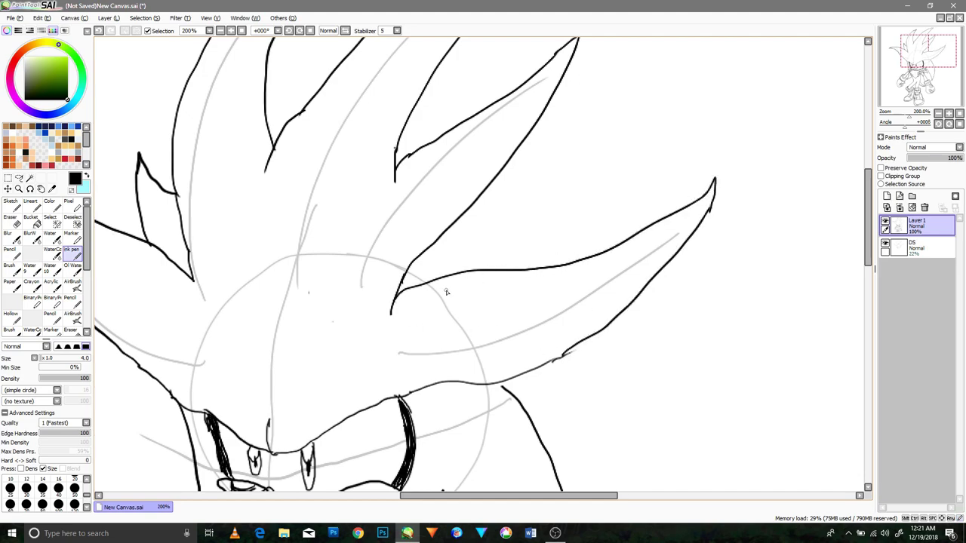
Redraw the base joint of the right side spike and draw a pointed ear with inner lines above it
{"action": "left_click", "coordinate": [11, 222]}
{"action": "left_click_drag", "start_coordinate": [392, 312], "coordinate": [426, 280]}
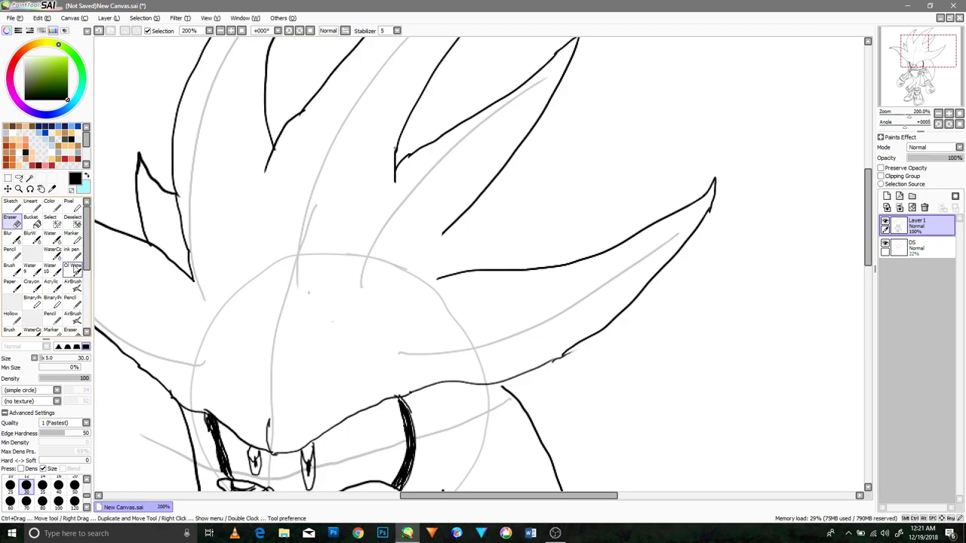
{"action": "left_click", "coordinate": [72, 254]}
{"action": "left_click_drag", "start_coordinate": [362, 304], "coordinate": [370, 303]}
{"action": "left_click_drag", "start_coordinate": [426, 281], "coordinate": [385, 312]}
{"action": "mouse_move", "coordinate": [441, 234]}
{"action": "left_mouse_down"}
{"action": "mouse_move", "coordinate": [467, 206]}
{"action": "mouse_move", "coordinate": [427, 282]}
{"action": "mouse_move", "coordinate": [458, 188]}
{"action": "left_mouse_up"}
{"action": "mouse_move", "coordinate": [459, 187]}
{"action": "left_mouse_down"}
{"action": "mouse_move", "coordinate": [488, 273]}
{"action": "mouse_move", "coordinate": [461, 207]}
{"action": "left_mouse_up"}
{"action": "left_click_drag", "start_coordinate": [461, 207], "coordinate": [477, 266]}
{"action": "left_click_drag", "start_coordinate": [534, 307], "coordinate": [532, 229]}
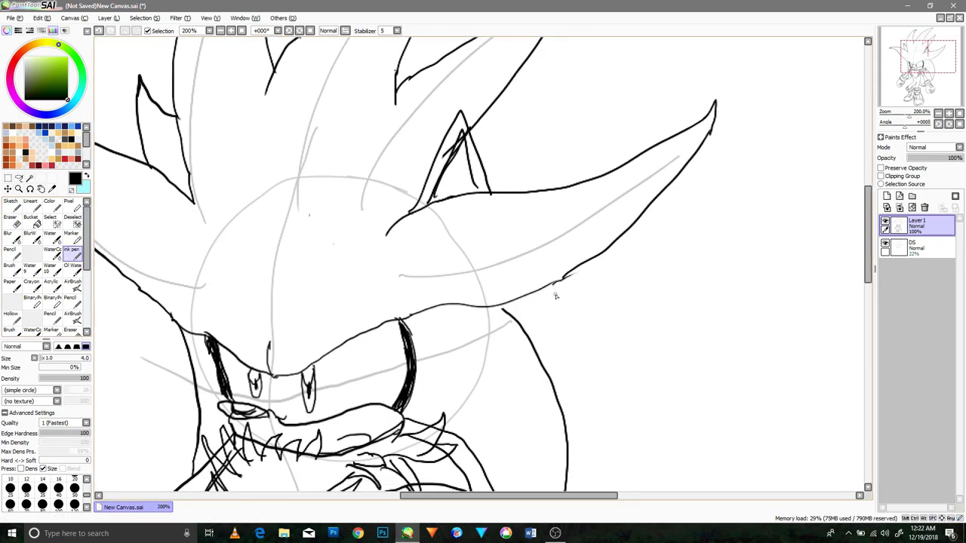
Erase the long quill running down the left side of the face and behind the arm
{"action": "scroll", "coordinate": [555, 296], "scroll_direction": "down", "scroll_amount": 3}
{"action": "left_click_drag", "start_coordinate": [531, 392], "coordinate": [508, 325]}
{"action": "scroll", "coordinate": [512, 313], "scroll_direction": "up", "scroll_amount": 2}
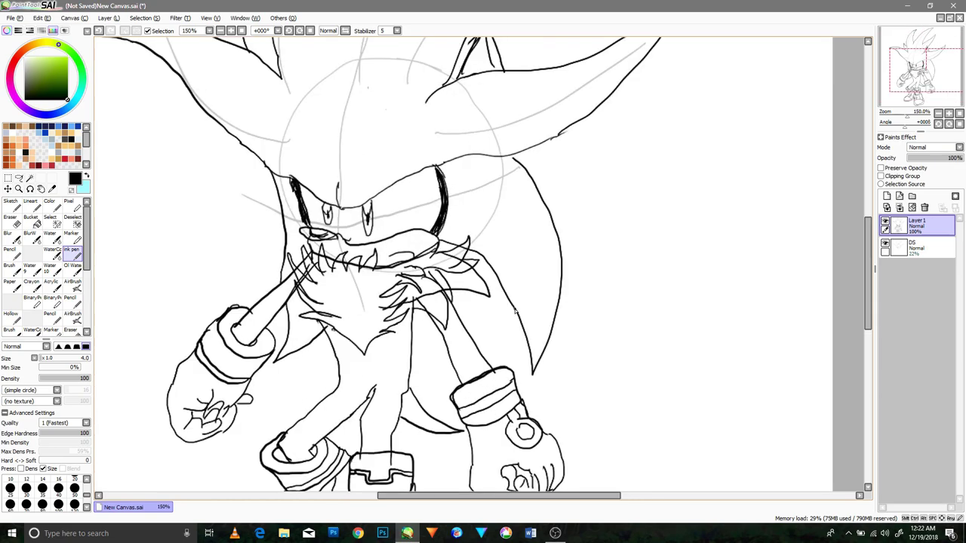
{"action": "left_click", "coordinate": [12, 221]}
{"action": "mouse_move", "coordinate": [284, 240]}
{"action": "left_mouse_down"}
{"action": "mouse_move", "coordinate": [272, 185]}
{"action": "mouse_move", "coordinate": [286, 320]}
{"action": "left_mouse_up"}
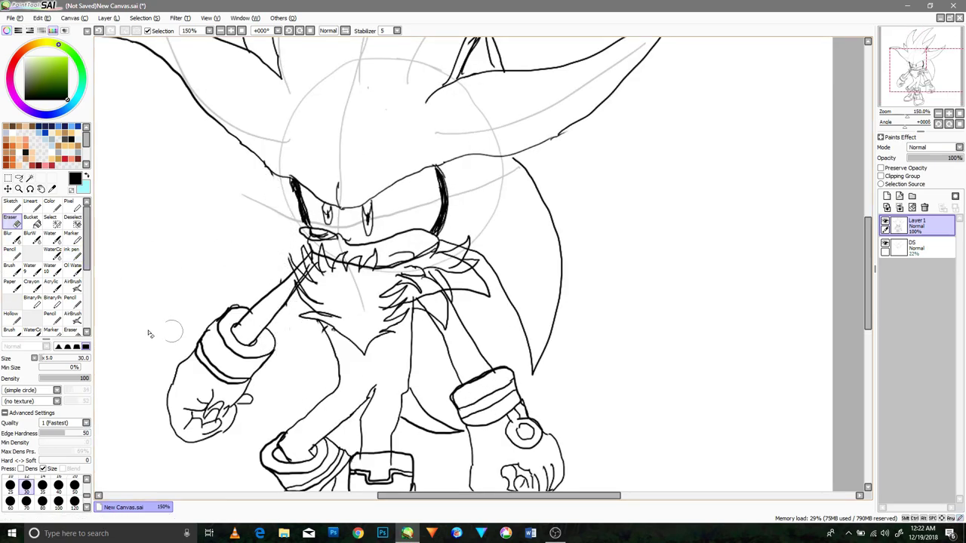
{"action": "key", "text": "n"}
{"action": "left_click_drag", "start_coordinate": [256, 160], "coordinate": [266, 284]}
{"action": "left_click_drag", "start_coordinate": [329, 338], "coordinate": [256, 392]}
{"action": "left_click_drag", "start_coordinate": [266, 381], "coordinate": [271, 360]}
{"action": "key", "text": "ctrl+z"}
{"action": "key", "text": "ctrl+z"}
{"action": "left_click_drag", "start_coordinate": [328, 336], "coordinate": [255, 375]}
{"action": "key", "text": "ctrl+z"}
{"action": "key", "text": "ctrl+z"}
Draw a curved head outline left of the face and replace the right back quill with a longer, wider one
{"action": "left_click_drag", "start_coordinate": [272, 172], "coordinate": [277, 252]}
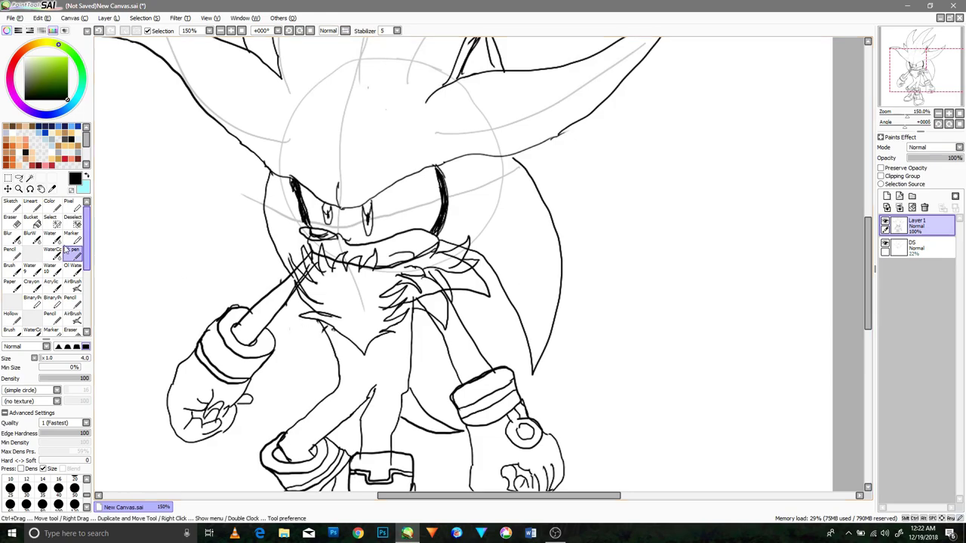
{"action": "left_click", "coordinate": [13, 221]}
{"action": "mouse_move", "coordinate": [563, 269]}
{"action": "left_mouse_down"}
{"action": "mouse_move", "coordinate": [528, 322]}
{"action": "mouse_move", "coordinate": [520, 294]}
{"action": "mouse_move", "coordinate": [540, 251]}
{"action": "mouse_move", "coordinate": [541, 197]}
{"action": "left_mouse_up"}
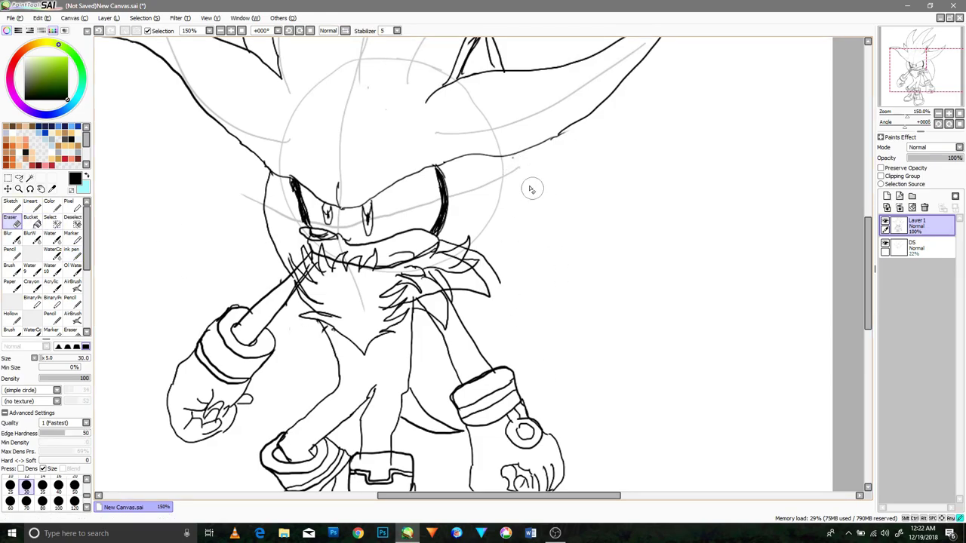
{"action": "key", "text": "e"}
{"action": "mouse_move", "coordinate": [553, 415]}
{"action": "left_mouse_down"}
{"action": "mouse_move", "coordinate": [570, 351]}
{"action": "mouse_move", "coordinate": [519, 159]}
{"action": "left_mouse_up"}
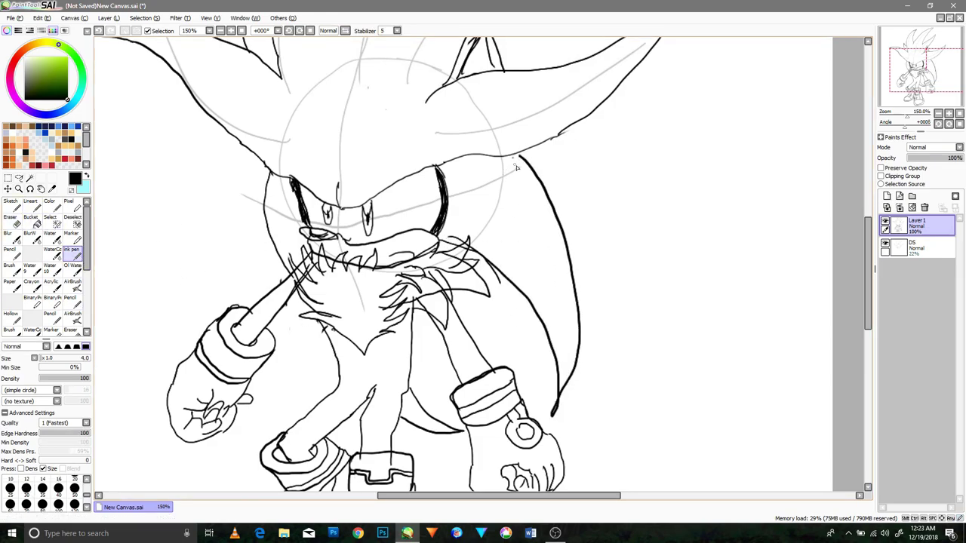
Add short detail strokes on the chest and between the brows, and a line extending outward from the right cheek
{"action": "mouse_move", "coordinate": [472, 327]}
{"action": "left_mouse_down"}
{"action": "mouse_move", "coordinate": [470, 297]}
{"action": "mouse_move", "coordinate": [531, 285]}
{"action": "left_mouse_up"}
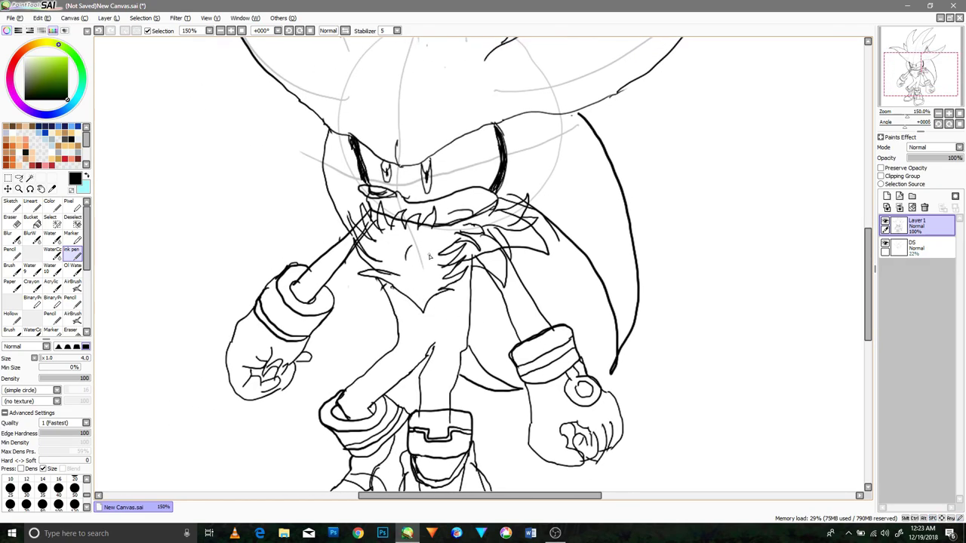
{"action": "left_click_drag", "start_coordinate": [419, 280], "coordinate": [409, 303]}
{"action": "scroll", "coordinate": [586, 240], "scroll_direction": "down", "scroll_amount": 3}
{"action": "scroll", "coordinate": [586, 241], "scroll_direction": "up", "scroll_amount": 2}
{"action": "left_click_drag", "start_coordinate": [589, 171], "coordinate": [560, 225]}
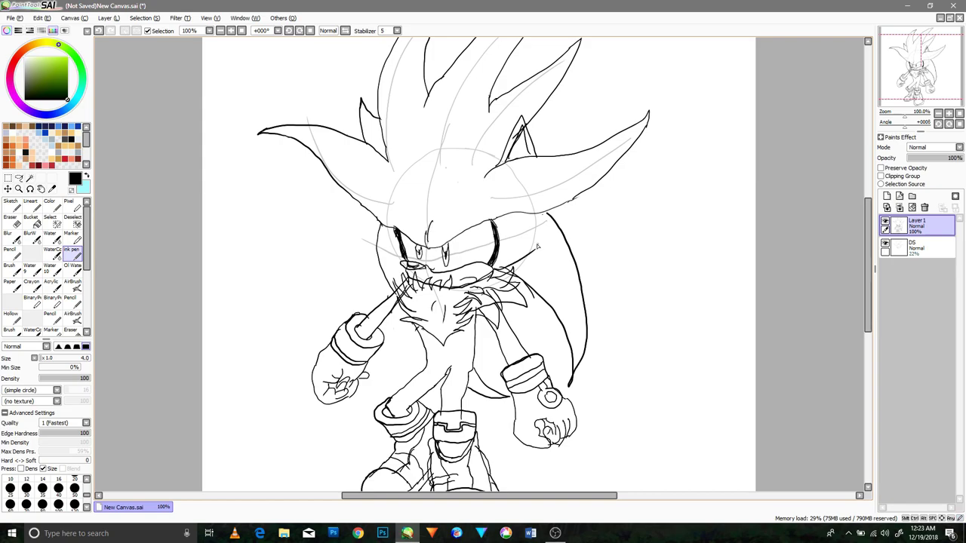
{"action": "left_click_drag", "start_coordinate": [449, 238], "coordinate": [442, 258]}
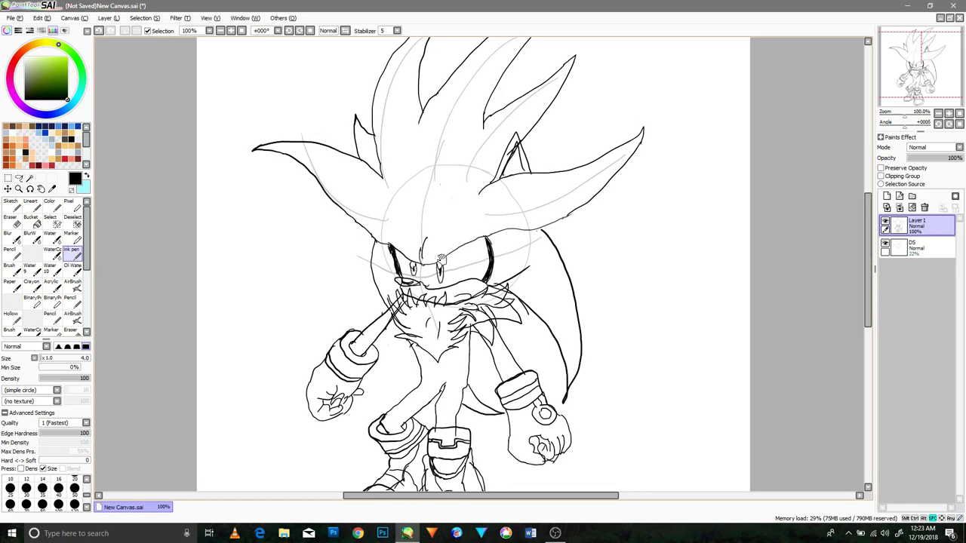
{"action": "left_click_drag", "start_coordinate": [507, 230], "coordinate": [468, 258]}
Lasso the upper head spikes, scale them down slightly and apply the transform
{"action": "scroll", "coordinate": [482, 283], "scroll_direction": "down", "scroll_amount": 3}
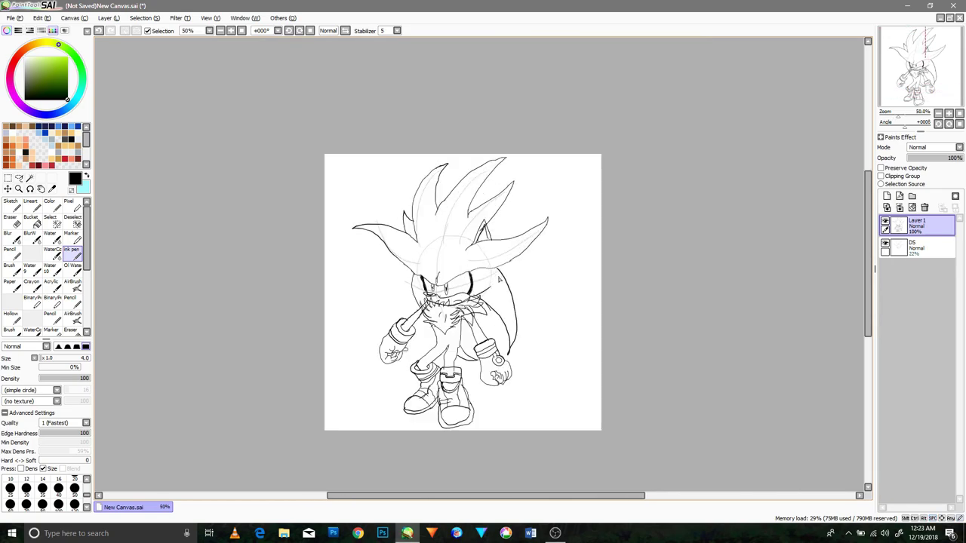
{"action": "scroll", "coordinate": [482, 283], "scroll_direction": "up", "scroll_amount": 2}
{"action": "left_click", "coordinate": [19, 178]}
{"action": "left_click_drag", "start_coordinate": [353, 229], "coordinate": [343, 238]}
{"action": "key", "text": "ctrl+t"}
{"action": "left_click_drag", "start_coordinate": [529, 95], "coordinate": [504, 133]}
{"action": "left_click_drag", "start_coordinate": [453, 238], "coordinate": [455, 233]}
{"action": "left_click_drag", "start_coordinate": [505, 234], "coordinate": [525, 234]}
{"action": "left_click_drag", "start_coordinate": [340, 128], "coordinate": [328, 122]}
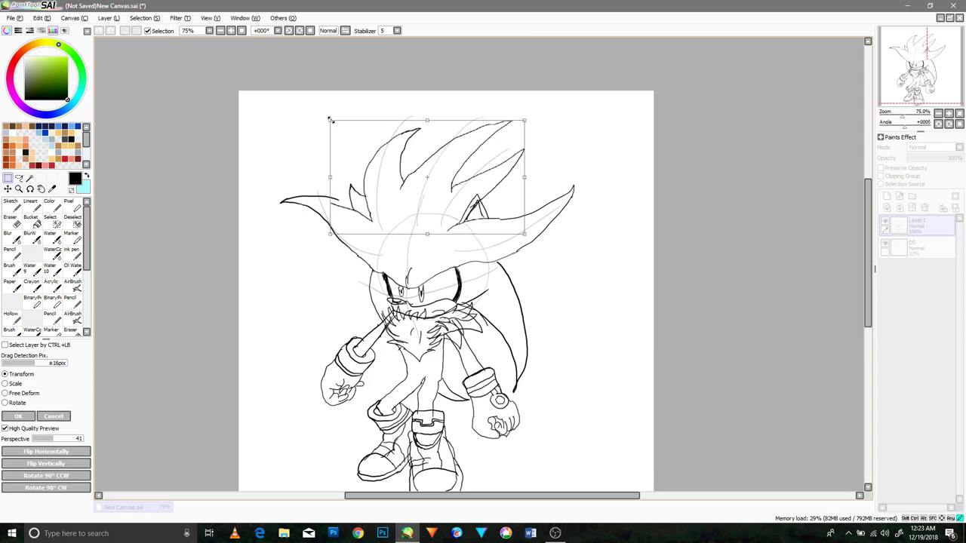
{"action": "left_click", "coordinate": [10, 416]}
Lasso the left side spike, shrink it toward the head and apply the transform
{"action": "mouse_move", "coordinate": [307, 260]}
{"action": "left_mouse_down"}
{"action": "mouse_move", "coordinate": [310, 182]}
{"action": "mouse_move", "coordinate": [334, 273]}
{"action": "left_mouse_up"}
{"action": "key", "text": "ctrl+t"}
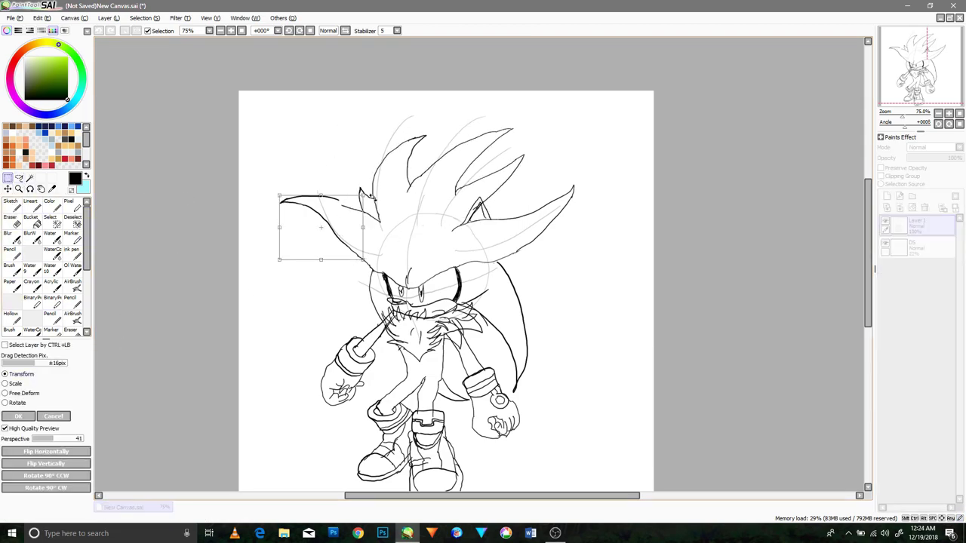
{"action": "left_click_drag", "start_coordinate": [363, 195], "coordinate": [379, 208]}
{"action": "left_click_drag", "start_coordinate": [279, 196], "coordinate": [312, 203]}
{"action": "left_click", "coordinate": [18, 416]}
Erase the broken lines where the left side spike meets the ear and upper spike, and redraw the joining edge
{"action": "left_click", "coordinate": [72, 251]}
{"action": "scroll", "coordinate": [336, 242], "scroll_direction": "up", "scroll_amount": 5}
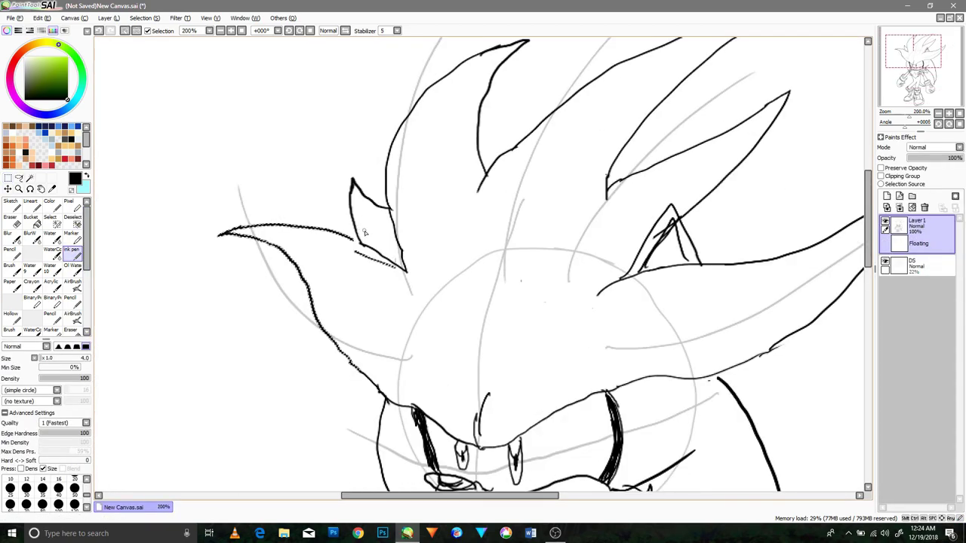
{"action": "key", "text": "e"}
{"action": "mouse_move", "coordinate": [340, 281]}
{"action": "left_mouse_down"}
{"action": "mouse_move", "coordinate": [422, 324]}
{"action": "mouse_move", "coordinate": [452, 322]}
{"action": "left_mouse_up"}
{"action": "left_click_drag", "start_coordinate": [747, 358], "coordinate": [732, 377]}
{"action": "left_click", "coordinate": [73, 254]}
{"action": "mouse_move", "coordinate": [336, 248]}
{"action": "left_mouse_down"}
{"action": "mouse_move", "coordinate": [363, 261]}
{"action": "mouse_move", "coordinate": [348, 254]}
{"action": "left_mouse_up"}
{"action": "left_click_drag", "start_coordinate": [406, 289], "coordinate": [470, 331]}
{"action": "left_click_drag", "start_coordinate": [466, 280], "coordinate": [471, 332]}
{"action": "left_click_drag", "start_coordinate": [366, 262], "coordinate": [411, 290]}
Add crossing fur strokes to the tuft at the right shoulder
{"action": "scroll", "coordinate": [517, 277], "scroll_direction": "down", "scroll_amount": 5}
{"action": "scroll", "coordinate": [560, 341], "scroll_direction": "up", "scroll_amount": 4}
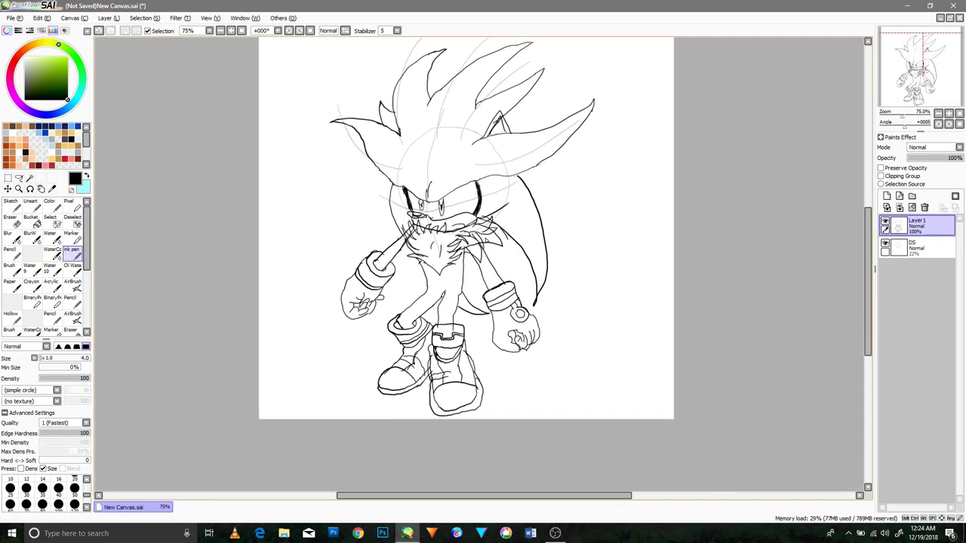
{"action": "scroll", "coordinate": [605, 196], "scroll_direction": "down", "scroll_amount": 1}
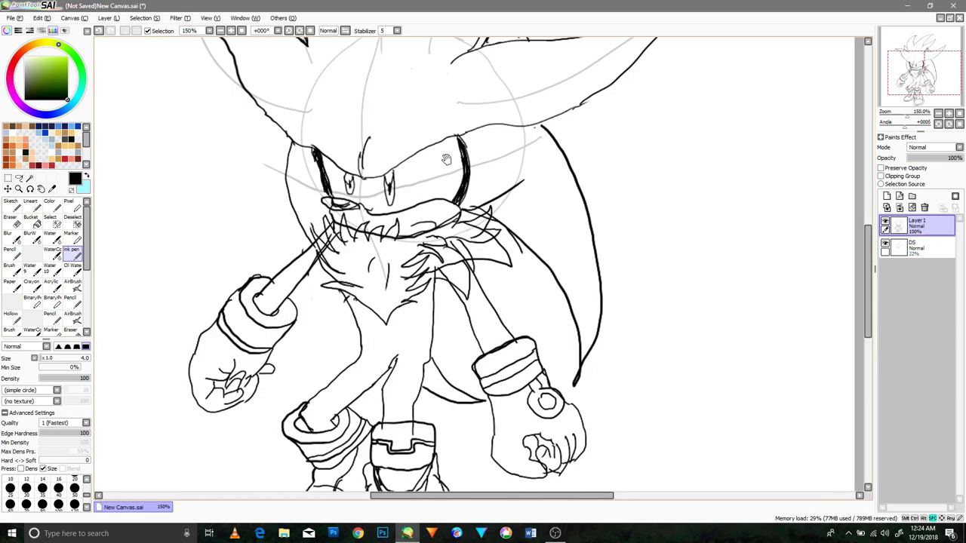
{"action": "left_click_drag", "start_coordinate": [473, 170], "coordinate": [486, 253]}
{"action": "left_click_drag", "start_coordinate": [318, 125], "coordinate": [331, 142]}
{"action": "left_click_drag", "start_coordinate": [613, 298], "coordinate": [599, 196]}
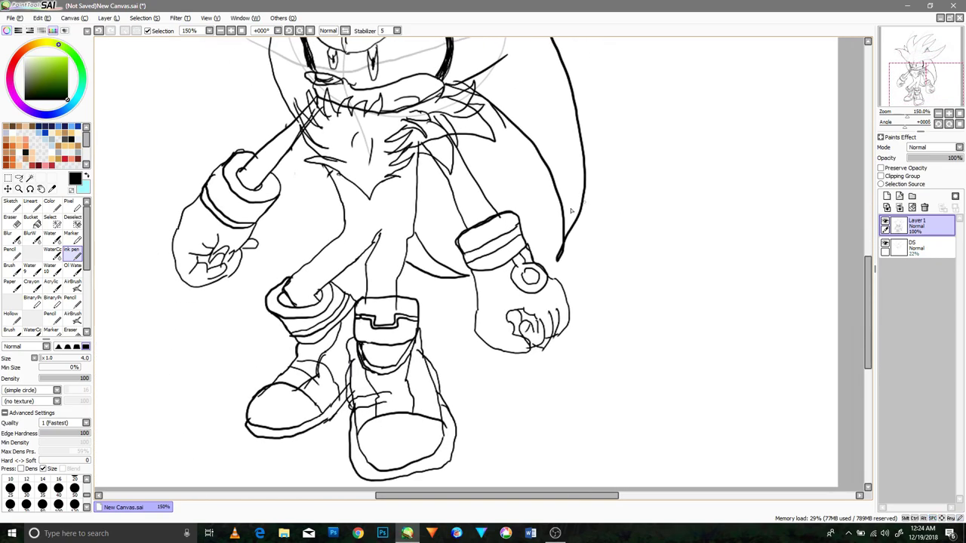
{"action": "scroll", "coordinate": [359, 354], "scroll_direction": "down", "scroll_amount": 1}
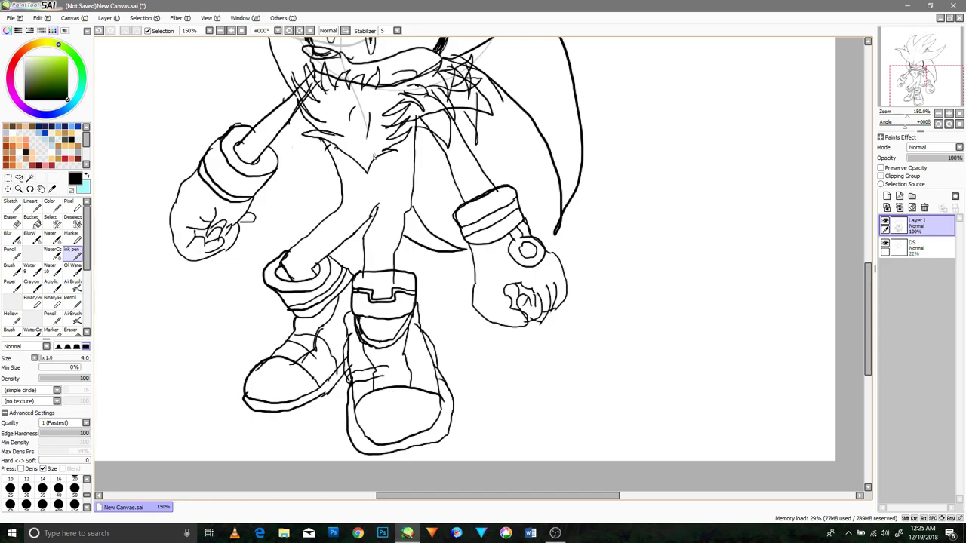
Erase and redraw the inner lines of the right ear and touch up the tip of the right back quill
{"action": "scroll", "coordinate": [358, 198], "scroll_direction": "up", "scroll_amount": 10}
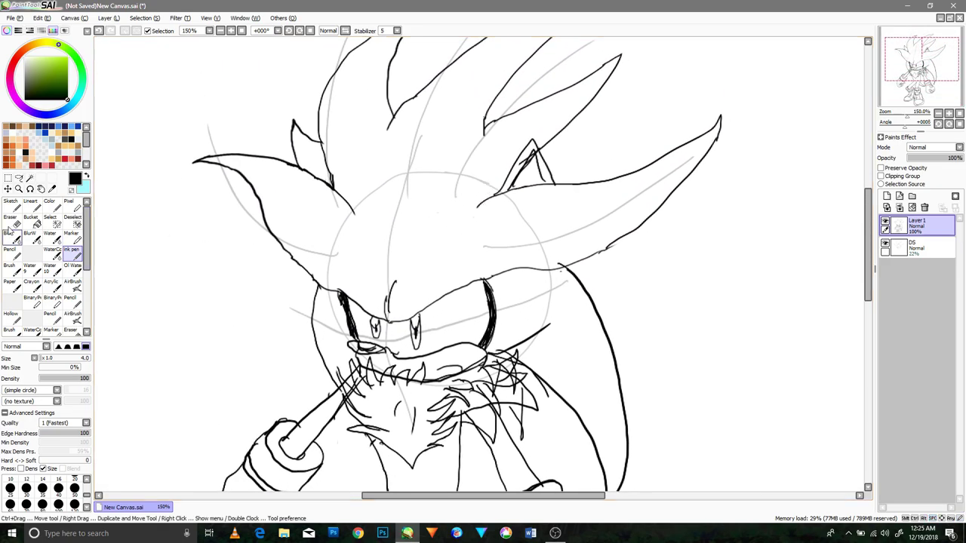
{"action": "key", "text": "e"}
{"action": "left_click_drag", "start_coordinate": [524, 165], "coordinate": [527, 153]}
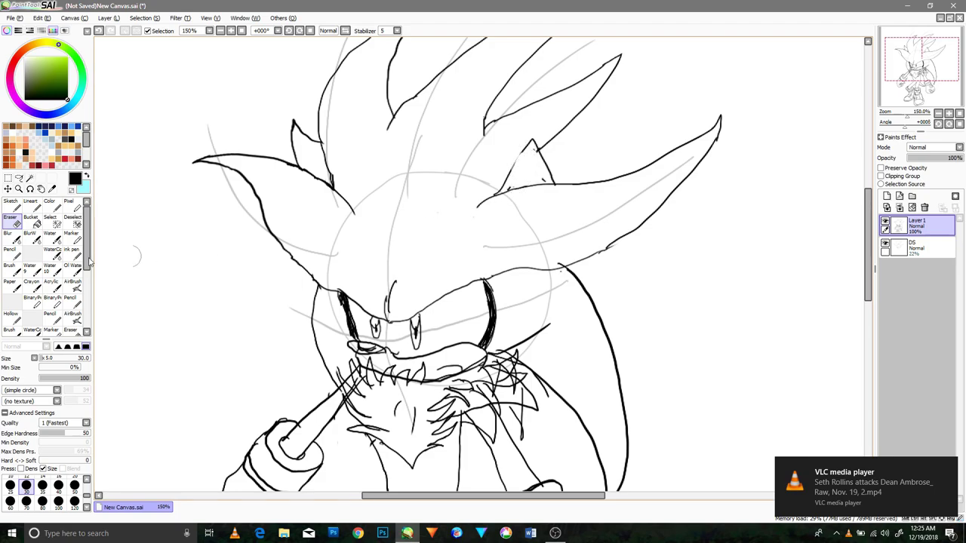
{"action": "key", "text": "n"}
{"action": "left_click_drag", "start_coordinate": [618, 256], "coordinate": [521, 127]}
{"action": "left_click_drag", "start_coordinate": [431, 408], "coordinate": [417, 323]}
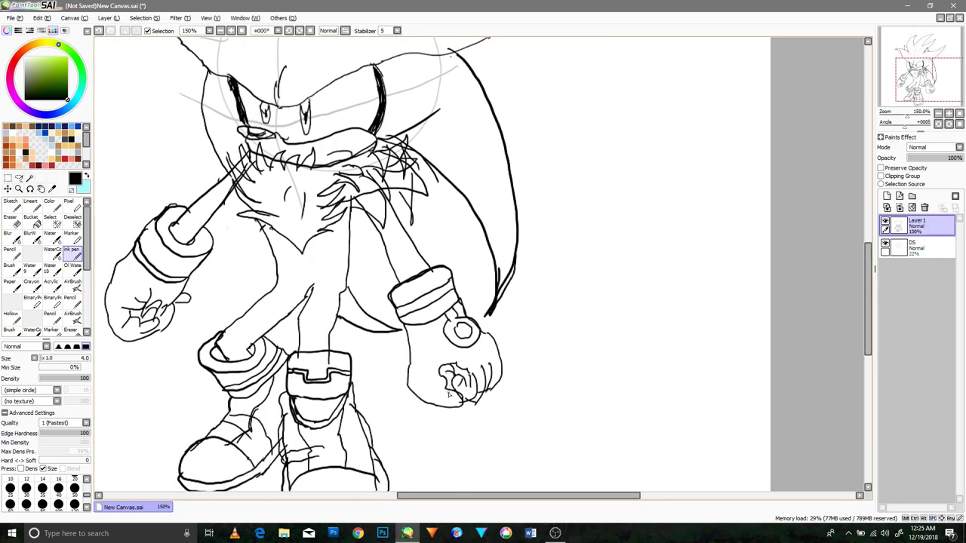
Hide the DS guide layer, select the whole figure, move it up on the canvas and clear the selection
{"action": "scroll", "coordinate": [449, 394], "scroll_direction": "down", "scroll_amount": 2}
{"action": "left_click", "coordinate": [885, 243]}
{"action": "left_click", "coordinate": [8, 179]}
{"action": "left_click_drag", "start_coordinate": [230, 89], "coordinate": [596, 476]}
{"action": "left_click_drag", "start_coordinate": [588, 468], "coordinate": [592, 447]}
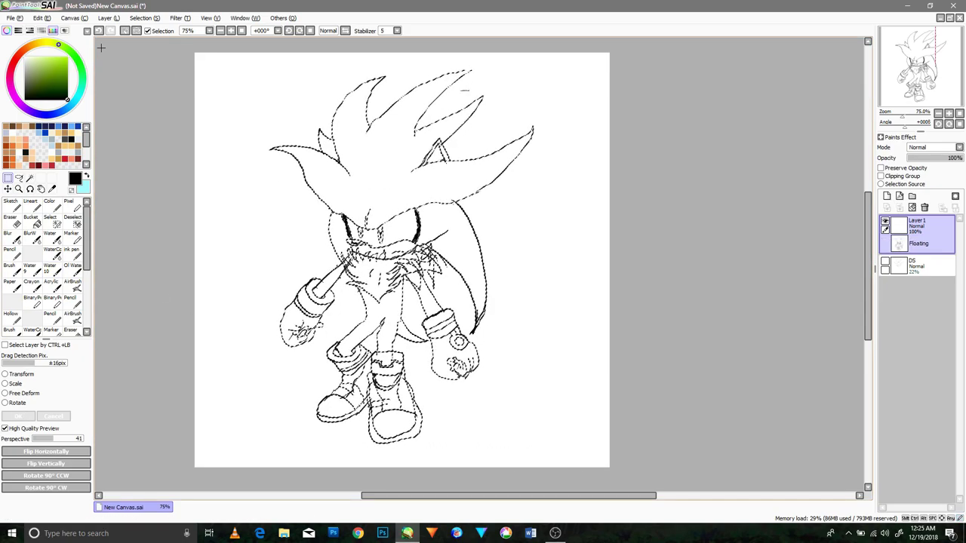
{"action": "key", "text": "Return"}
Add more short fur strokes with the ink pen at both shoulders and along the right side of the chest
{"action": "scroll", "coordinate": [337, 288], "scroll_direction": "up", "scroll_amount": 3}
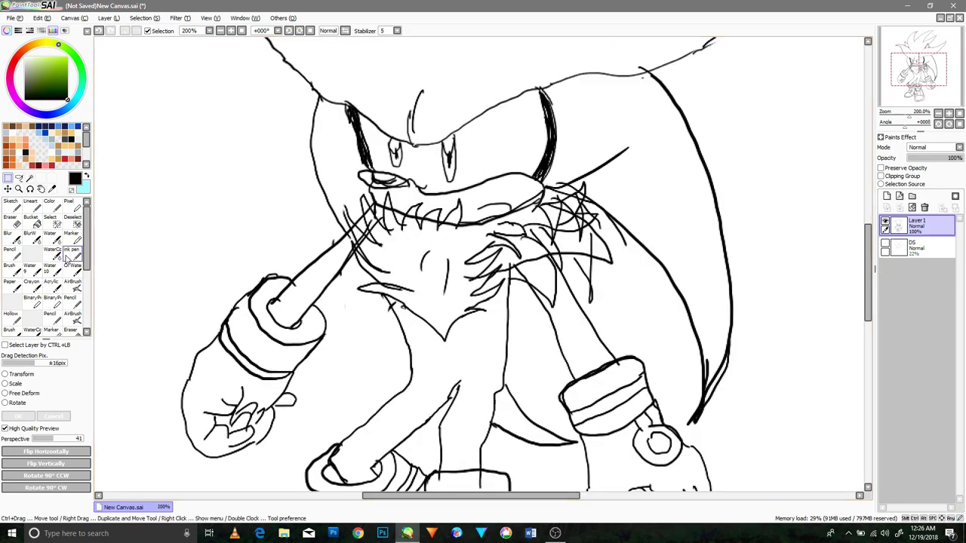
{"action": "left_click", "coordinate": [68, 255]}
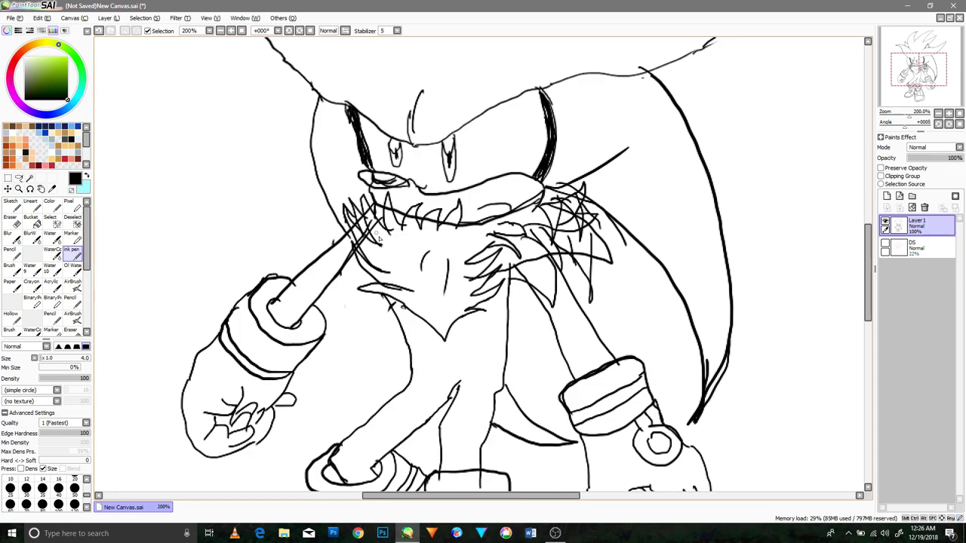
{"action": "left_click_drag", "start_coordinate": [531, 252], "coordinate": [505, 306]}
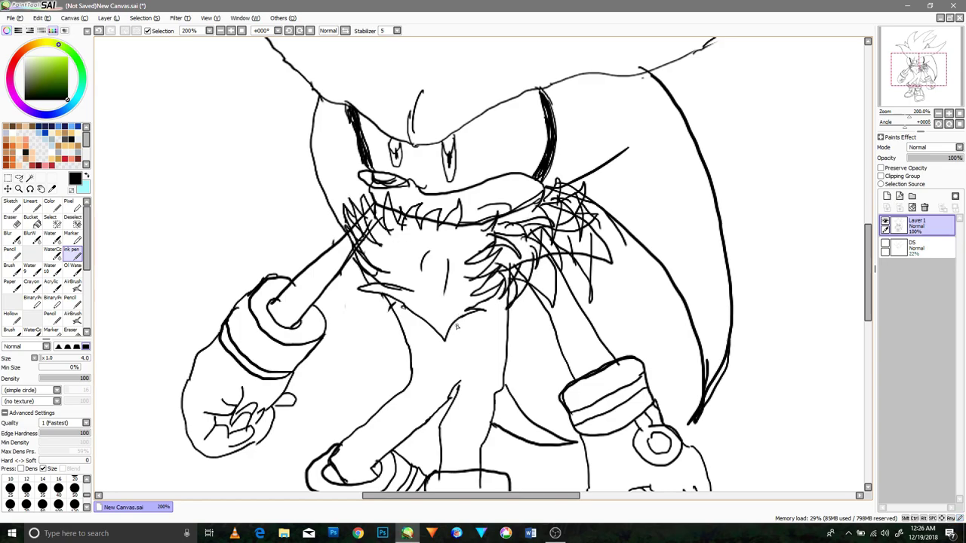
Extend the line between the legs upward with a thicker ink stroke
{"action": "mouse_move", "coordinate": [568, 347]}
{"action": "left_mouse_down"}
{"action": "mouse_move", "coordinate": [488, 263]}
{"action": "mouse_move", "coordinate": [496, 155]}
{"action": "left_mouse_up"}
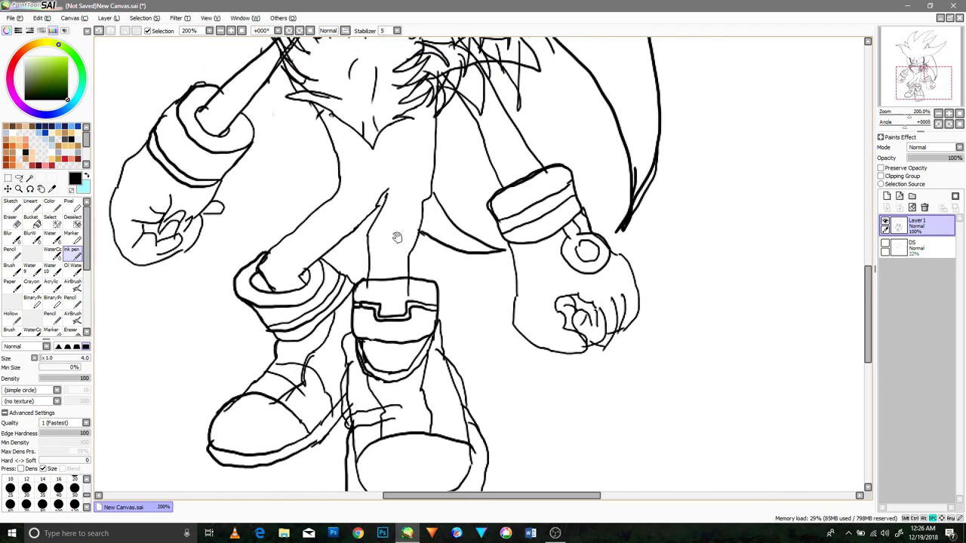
{"action": "left_click", "coordinate": [13, 221]}
{"action": "key", "text": "n"}
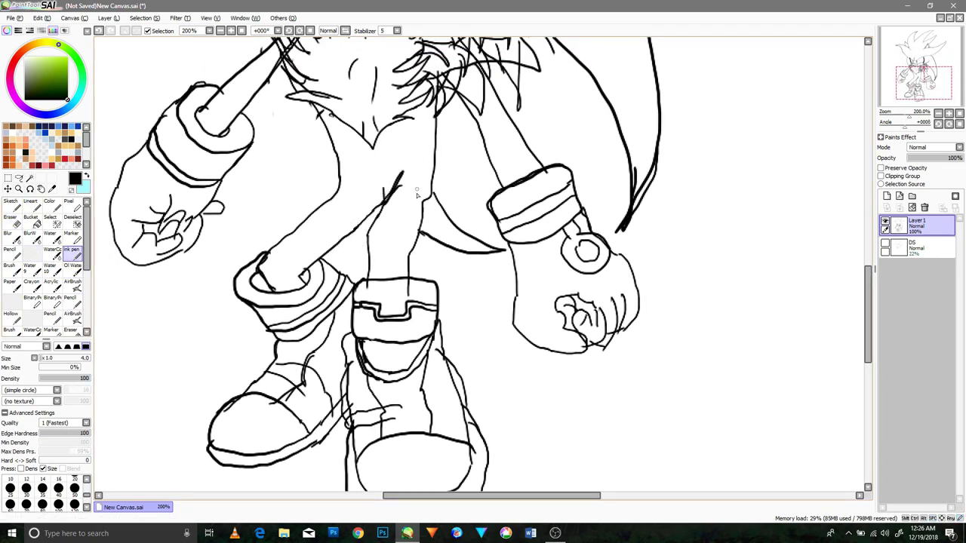
Thicken the outlines of the bent left leg and the inner line of the front leg with the ink pen
{"action": "left_click_drag", "start_coordinate": [417, 188], "coordinate": [387, 175]}
{"action": "key", "text": "ctrl+z"}
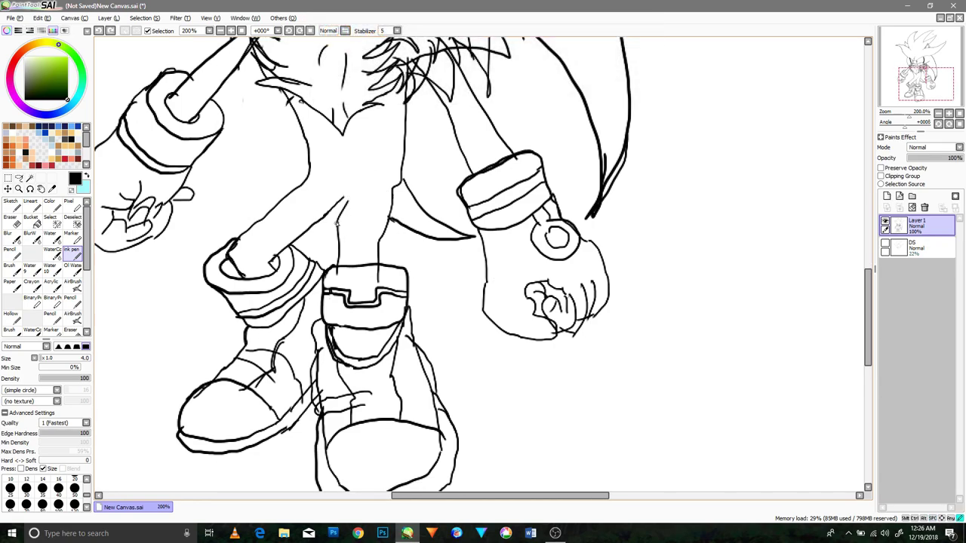
{"action": "key", "text": "e"}
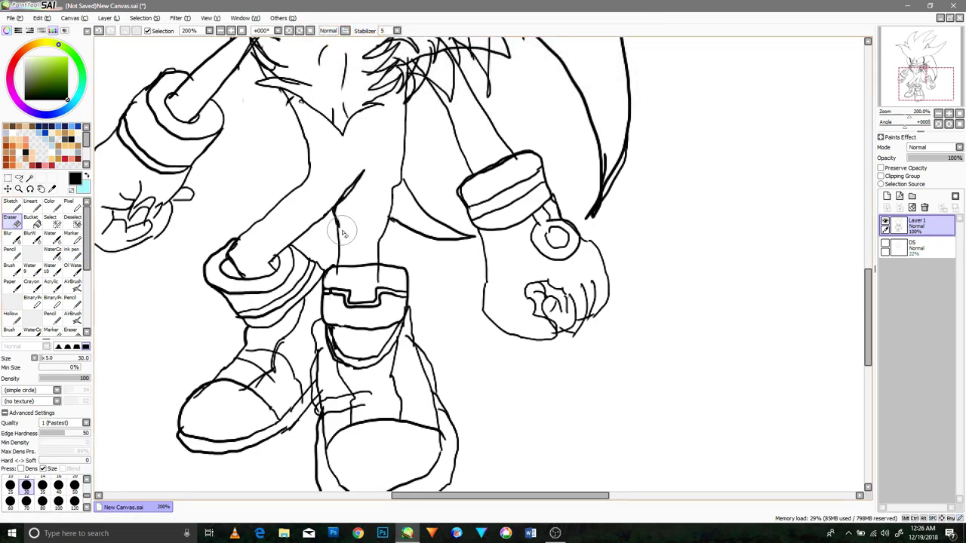
{"action": "mouse_move", "coordinate": [317, 239]}
{"action": "left_mouse_down"}
{"action": "mouse_move", "coordinate": [326, 208]}
{"action": "mouse_move", "coordinate": [303, 241]}
{"action": "mouse_move", "coordinate": [350, 195]}
{"action": "mouse_move", "coordinate": [238, 239]}
{"action": "left_mouse_up"}
{"action": "left_click", "coordinate": [73, 255]}
{"action": "left_click_drag", "start_coordinate": [309, 168], "coordinate": [252, 278]}
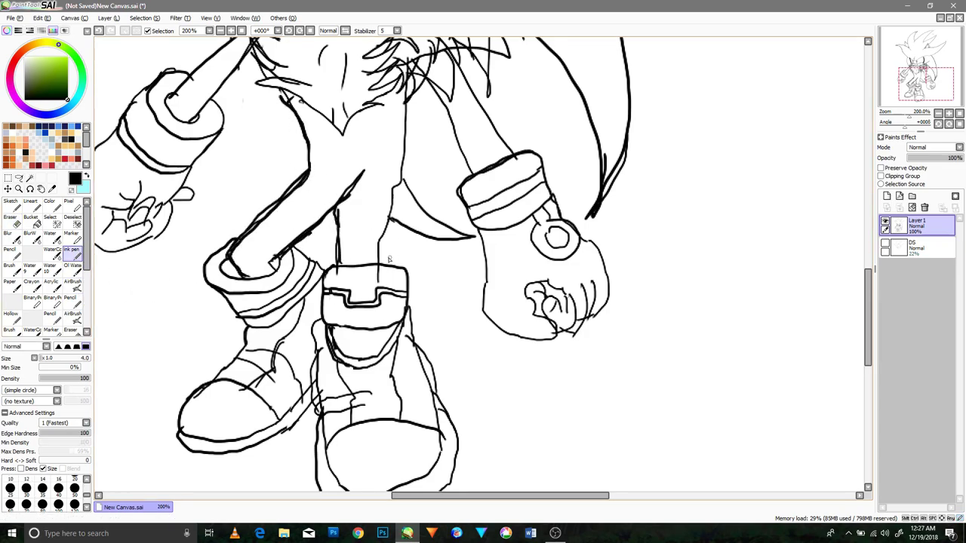
Select the upper head spikes with a rectangular selection and shrink them using Transform
{"action": "scroll", "coordinate": [380, 204], "scroll_direction": "down", "scroll_amount": 3}
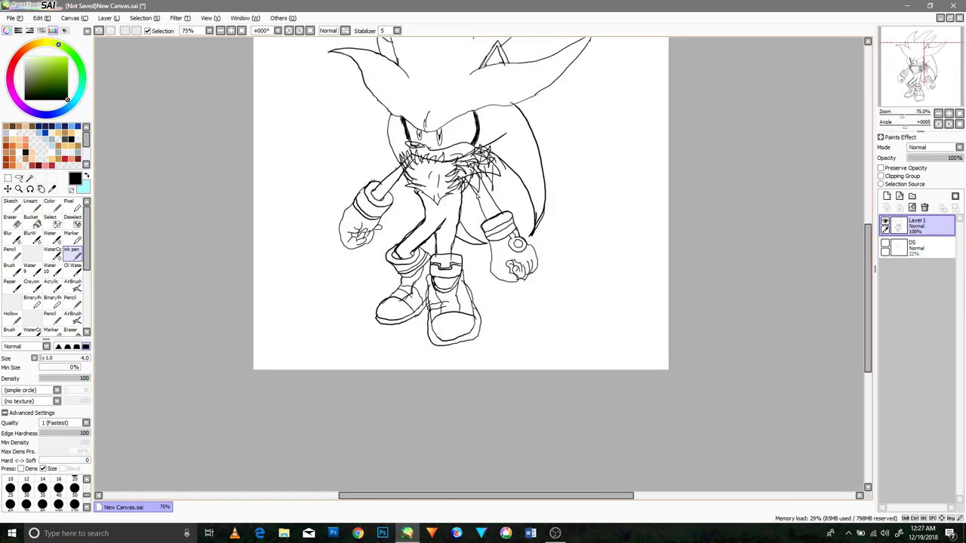
{"action": "left_click_drag", "start_coordinate": [477, 196], "coordinate": [485, 329]}
{"action": "left_click", "coordinate": [9, 179]}
{"action": "mouse_move", "coordinate": [370, 96]}
{"action": "left_mouse_down"}
{"action": "mouse_move", "coordinate": [559, 209]}
{"action": "mouse_move", "coordinate": [560, 225]}
{"action": "left_mouse_up"}
{"action": "left_click", "coordinate": [26, 374]}
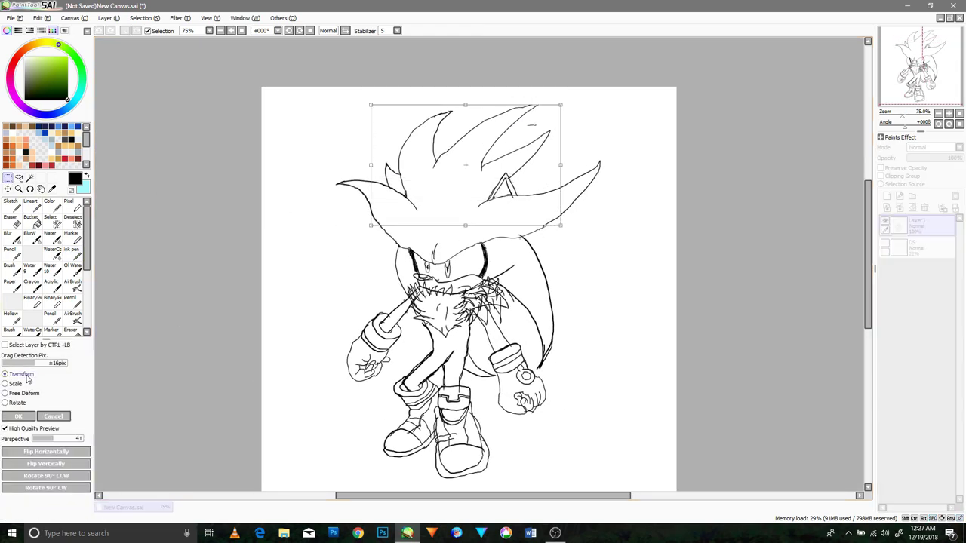
{"action": "left_click_drag", "start_coordinate": [465, 104], "coordinate": [466, 121]}
{"action": "left_click_drag", "start_coordinate": [560, 225], "coordinate": [532, 233]}
{"action": "left_click_drag", "start_coordinate": [391, 200], "coordinate": [399, 190]}
{"action": "left_click_drag", "start_coordinate": [538, 113], "coordinate": [533, 130]}
{"action": "left_click_drag", "start_coordinate": [515, 182], "coordinate": [516, 173]}
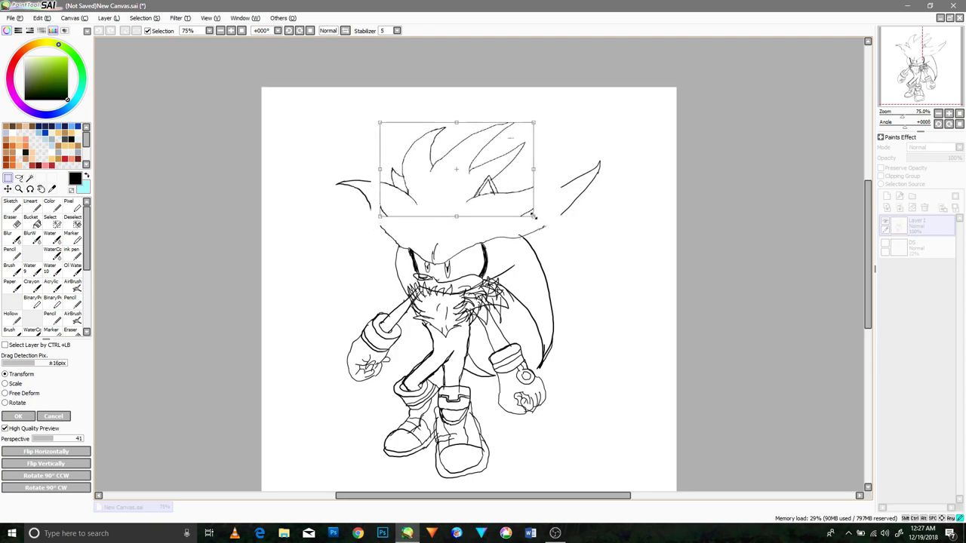
Free-deform the selected spikes so their lower corners meet the side spikes, apply the change and clear the selection
{"action": "left_click_drag", "start_coordinate": [532, 217], "coordinate": [559, 228]}
{"action": "left_click_drag", "start_coordinate": [558, 122], "coordinate": [540, 119]}
{"action": "left_click_drag", "start_coordinate": [380, 122], "coordinate": [366, 124]}
{"action": "left_click_drag", "start_coordinate": [381, 227], "coordinate": [370, 224]}
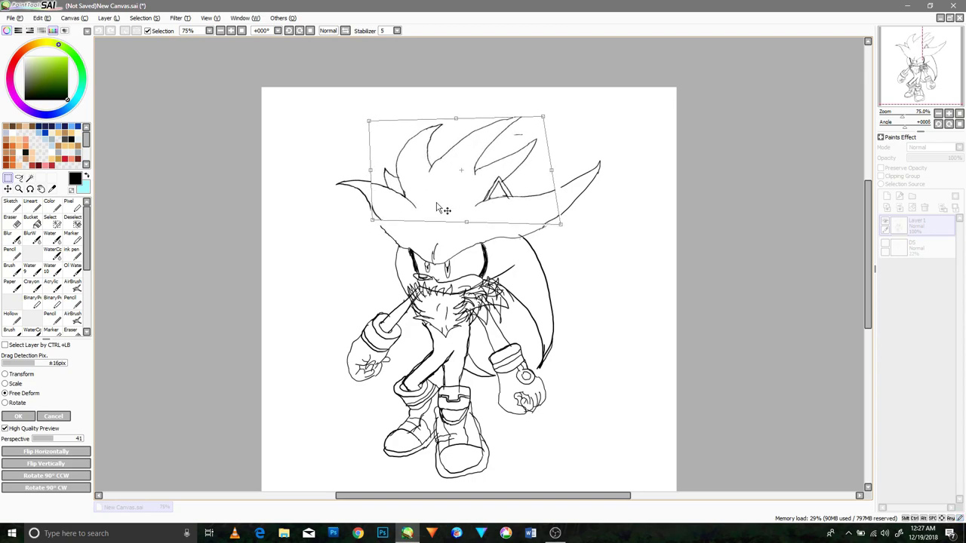
{"action": "key", "text": "Return"}
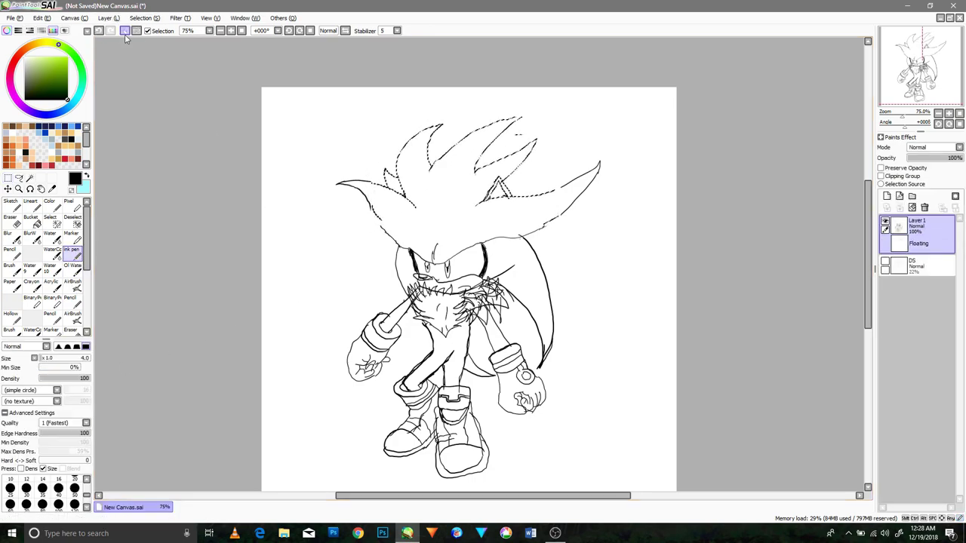
{"action": "left_click", "coordinate": [127, 32]}
Erase the overlapping lines on the left side spike's lower edge, redraw it smoothly with the ink pen and touch up the upper edge
{"action": "scroll", "coordinate": [377, 218], "scroll_direction": "up", "scroll_amount": 5}
{"action": "left_click_drag", "start_coordinate": [399, 264], "coordinate": [347, 184]}
{"action": "left_click", "coordinate": [12, 221]}
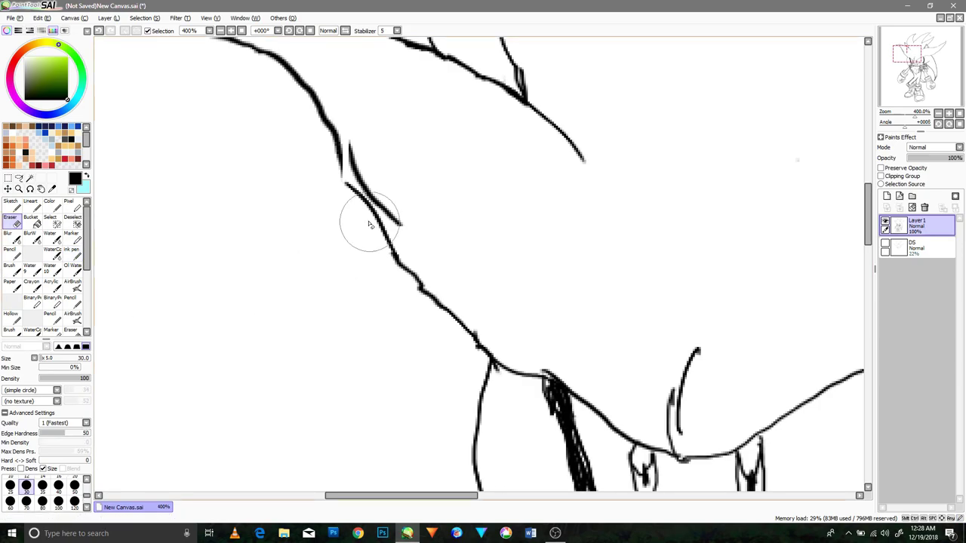
{"action": "left_click_drag", "start_coordinate": [362, 226], "coordinate": [391, 247]}
{"action": "left_click", "coordinate": [74, 254]}
{"action": "left_click_drag", "start_coordinate": [421, 287], "coordinate": [335, 133]}
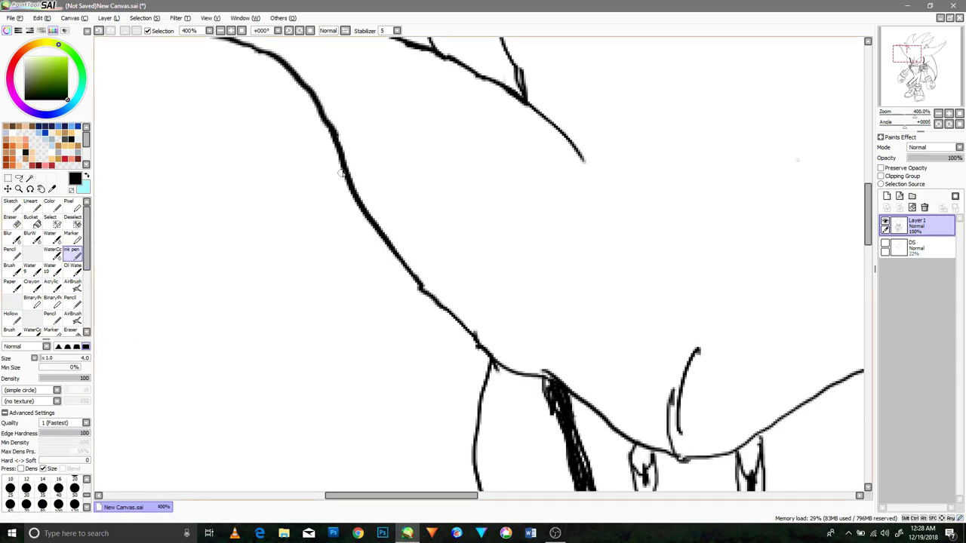
{"action": "left_click_drag", "start_coordinate": [341, 179], "coordinate": [353, 337]}
{"action": "left_click_drag", "start_coordinate": [370, 183], "coordinate": [343, 170]}
Erase the mismatched line ends on the right side spike, redraw its lower edge and close the gap in its upper edge
{"action": "scroll", "coordinate": [341, 196], "scroll_direction": "down", "scroll_amount": 5}
{"action": "scroll", "coordinate": [567, 229], "scroll_direction": "up", "scroll_amount": 6}
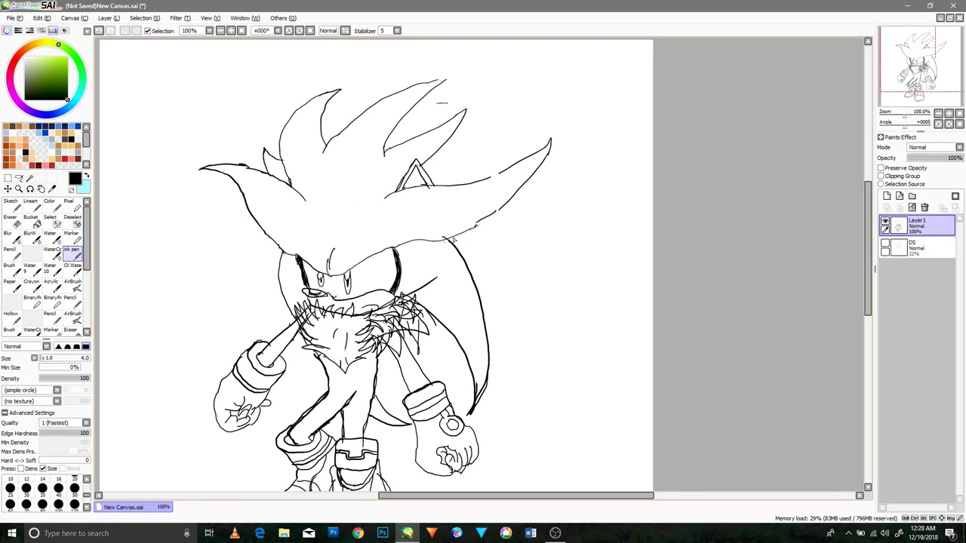
{"action": "left_click", "coordinate": [16, 225]}
{"action": "mouse_move", "coordinate": [547, 198]}
{"action": "left_mouse_down"}
{"action": "mouse_move", "coordinate": [407, 298]}
{"action": "mouse_move", "coordinate": [577, 189]}
{"action": "left_mouse_up"}
{"action": "left_click", "coordinate": [71, 253]}
{"action": "left_click_drag", "start_coordinate": [613, 80], "coordinate": [484, 300]}
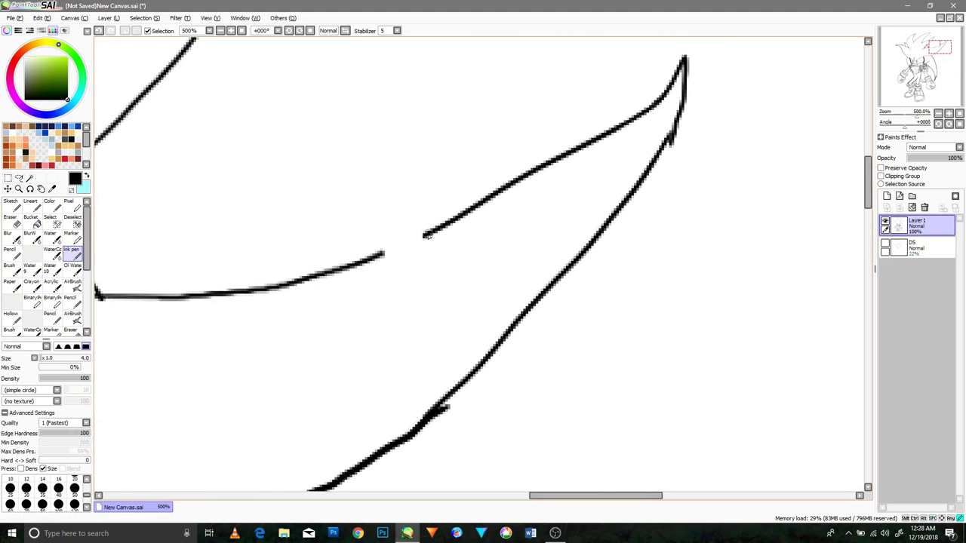
{"action": "left_click_drag", "start_coordinate": [428, 235], "coordinate": [372, 256]}
Close the open tip of the tallest top spike with ink strokes and erase the stray dash between the spikes
{"action": "left_click_drag", "start_coordinate": [288, 286], "coordinate": [515, 248]}
{"action": "left_click_drag", "start_coordinate": [393, 83], "coordinate": [520, 272]}
{"action": "mouse_move", "coordinate": [453, 91]}
{"action": "left_mouse_down"}
{"action": "mouse_move", "coordinate": [453, 207]}
{"action": "mouse_move", "coordinate": [421, 307]}
{"action": "left_mouse_up"}
{"action": "mouse_move", "coordinate": [442, 133]}
{"action": "left_mouse_down"}
{"action": "mouse_move", "coordinate": [510, 114]}
{"action": "mouse_move", "coordinate": [470, 153]}
{"action": "left_mouse_up"}
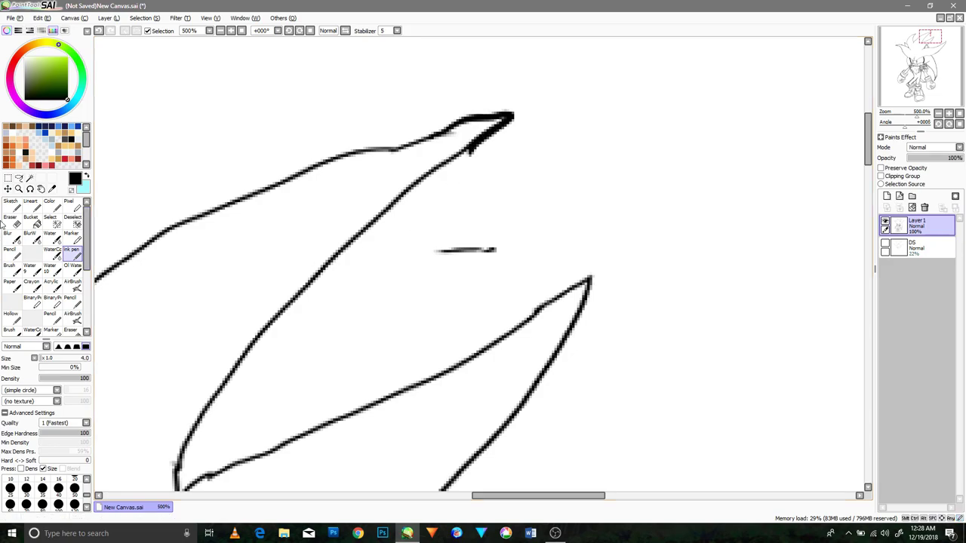
{"action": "left_click", "coordinate": [9, 224]}
{"action": "left_click_drag", "start_coordinate": [439, 242], "coordinate": [457, 260]}
Redraw the missing piece of the left side spike's upper edge with the ink pen
{"action": "scroll", "coordinate": [444, 289], "scroll_direction": "down", "scroll_amount": 4}
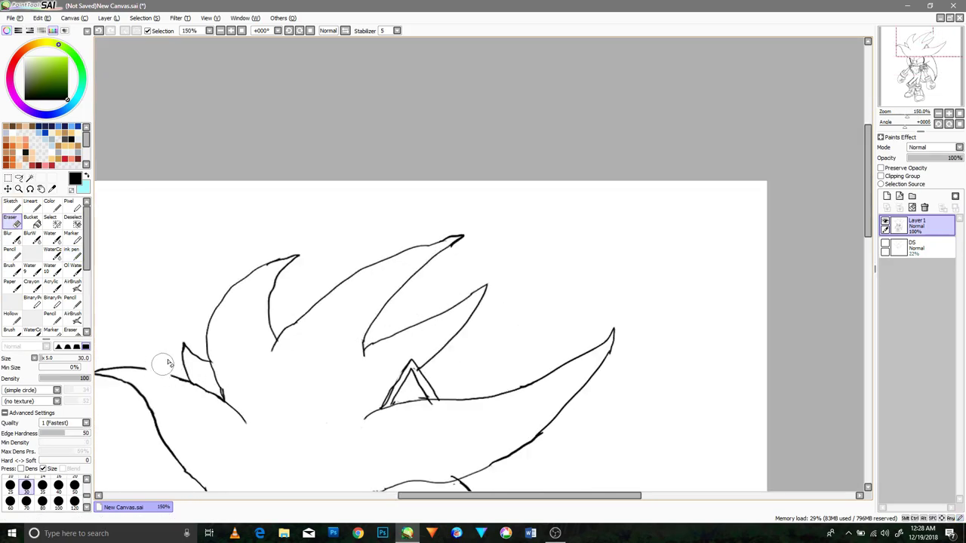
{"action": "left_click_drag", "start_coordinate": [236, 349], "coordinate": [296, 279]}
{"action": "left_click", "coordinate": [72, 254]}
{"action": "left_click_drag", "start_coordinate": [412, 451], "coordinate": [404, 279]}
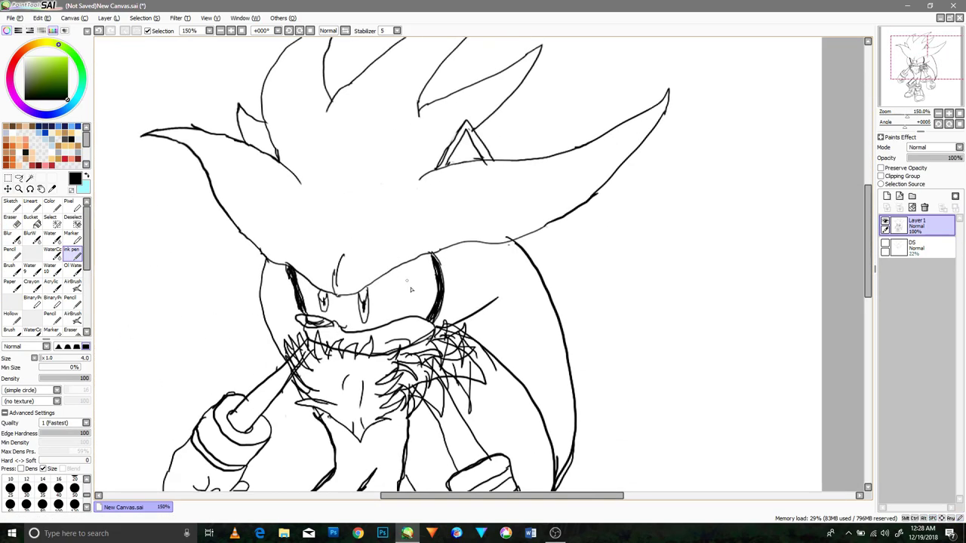
{"action": "scroll", "coordinate": [415, 294], "scroll_direction": "down", "scroll_amount": 3}
{"action": "left_click_drag", "start_coordinate": [401, 337], "coordinate": [381, 266]}
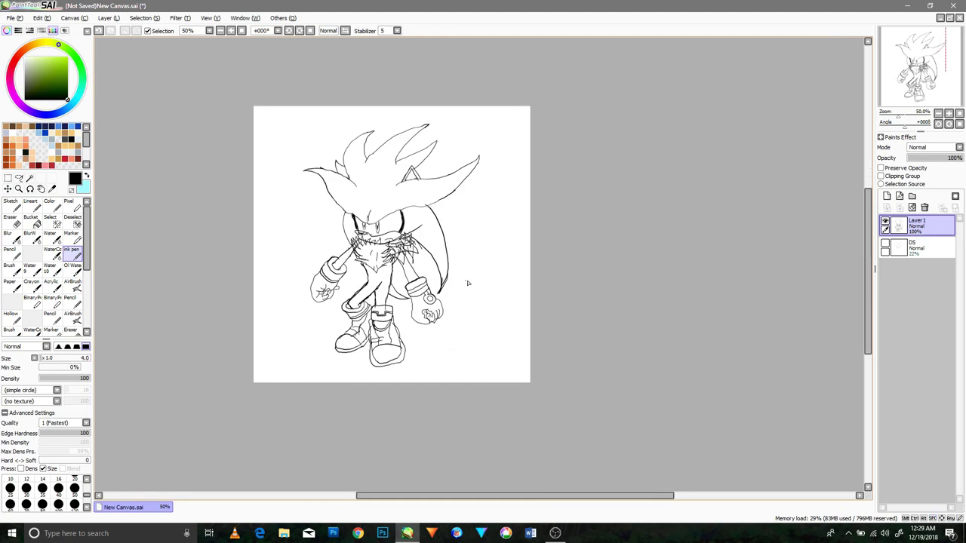
{"action": "scroll", "coordinate": [457, 284], "scroll_direction": "up", "scroll_amount": 3}
{"action": "scroll", "coordinate": [470, 284], "scroll_direction": "down", "scroll_amount": 1}
{"action": "mouse_move", "coordinate": [489, 195]}
{"action": "left_mouse_down"}
{"action": "mouse_move", "coordinate": [469, 226]}
{"action": "mouse_move", "coordinate": [535, 219]}
{"action": "left_mouse_up"}
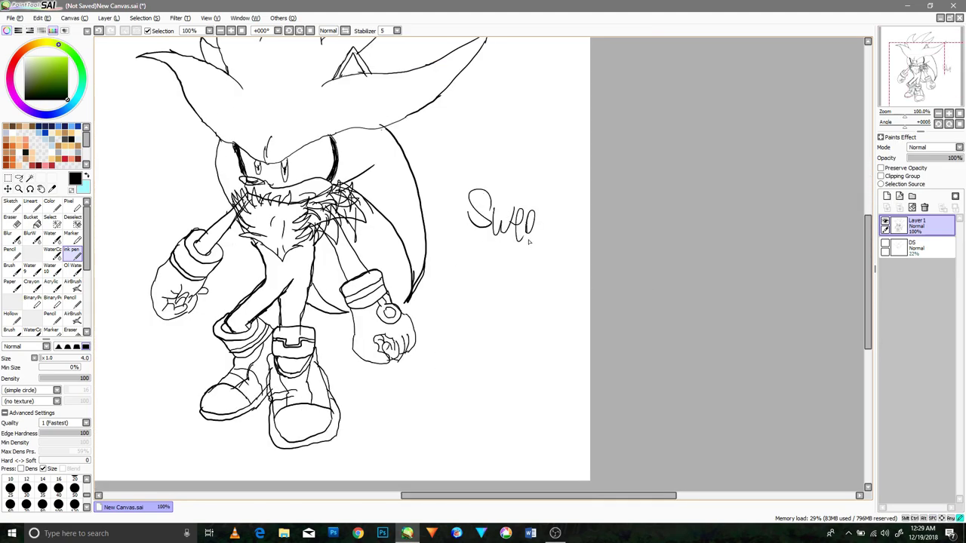
{"action": "key", "text": "ctrl+z"}
{"action": "key", "text": "ctrl+z"}
{"action": "key", "text": "ctrl+z"}
{"action": "key", "text": "ctrl+z"}
{"action": "left_click", "coordinate": [556, 534]}
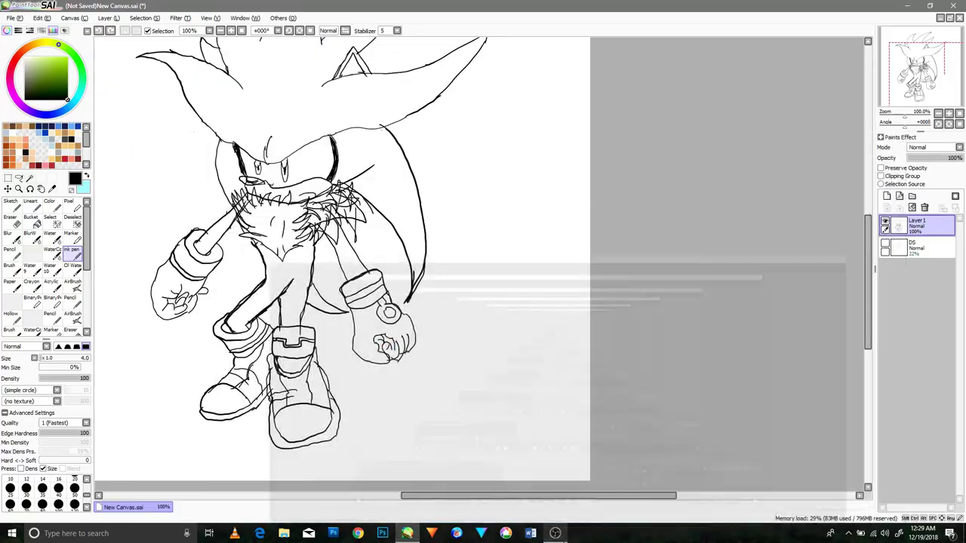
{"action": "left_click_drag", "start_coordinate": [295, 214], "coordinate": [408, 234]}
Create a new blank canvas and handwrite "thank you" on it with the ink pen
{"action": "left_click", "coordinate": [15, 18]}
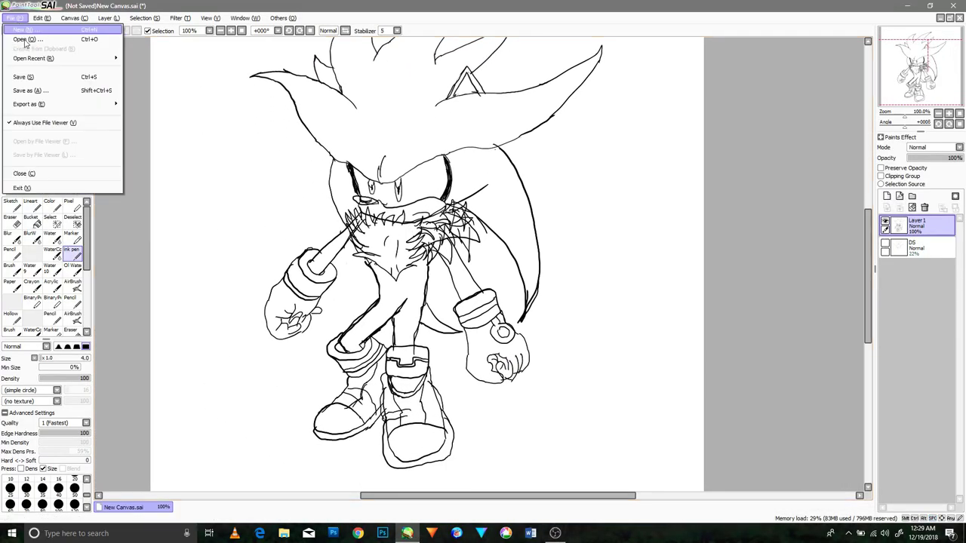
{"action": "left_click", "coordinate": [68, 34]}
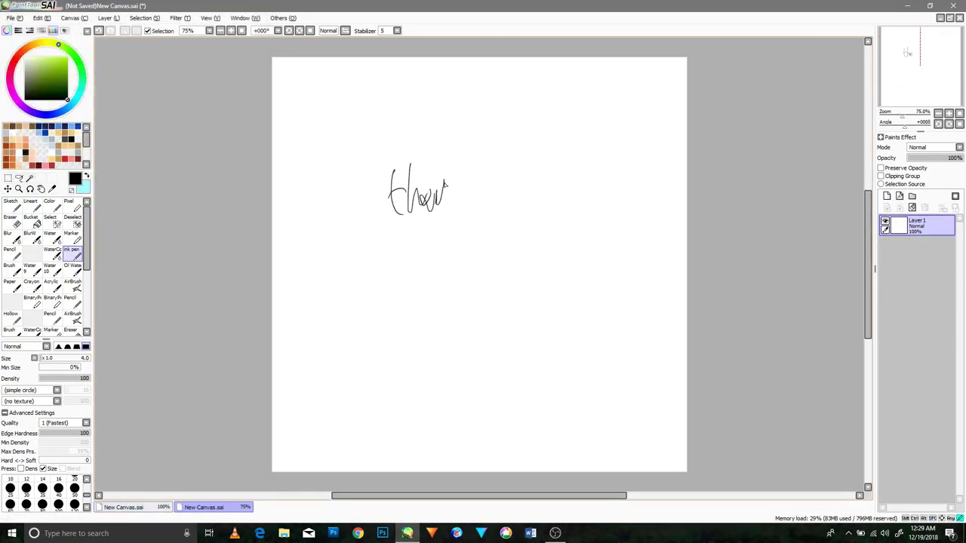
{"action": "left_click_drag", "start_coordinate": [501, 173], "coordinate": [531, 214]}
{"action": "left_click_drag", "start_coordinate": [536, 180], "coordinate": [541, 177]}
Handwrite "very much good night" below, draw a smiley face, and add "cheers" with a signature underneath
{"action": "mouse_move", "coordinate": [397, 259]}
{"action": "left_mouse_down"}
{"action": "mouse_move", "coordinate": [452, 243]}
{"action": "mouse_move", "coordinate": [519, 249]}
{"action": "mouse_move", "coordinate": [575, 224]}
{"action": "mouse_move", "coordinate": [428, 330]}
{"action": "left_mouse_up"}
{"action": "mouse_move", "coordinate": [487, 326]}
{"action": "left_mouse_down"}
{"action": "mouse_move", "coordinate": [531, 294]}
{"action": "mouse_move", "coordinate": [556, 291]}
{"action": "left_mouse_up"}
{"action": "left_click_drag", "start_coordinate": [442, 389], "coordinate": [486, 383]}
{"action": "mouse_move", "coordinate": [539, 349]}
{"action": "left_mouse_down"}
{"action": "mouse_move", "coordinate": [520, 371]}
{"action": "mouse_move", "coordinate": [617, 392]}
{"action": "left_mouse_up"}
{"action": "left_click_drag", "start_coordinate": [561, 422], "coordinate": [647, 370]}
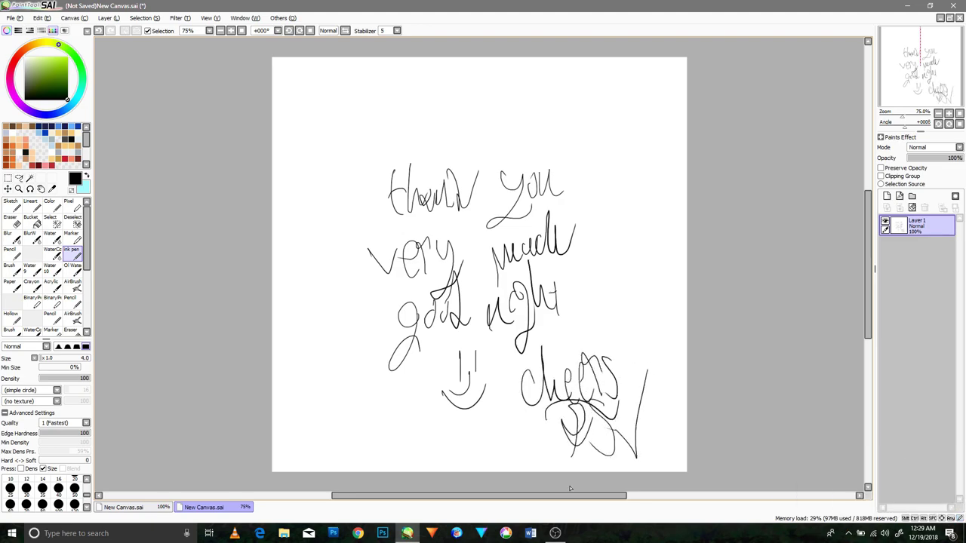